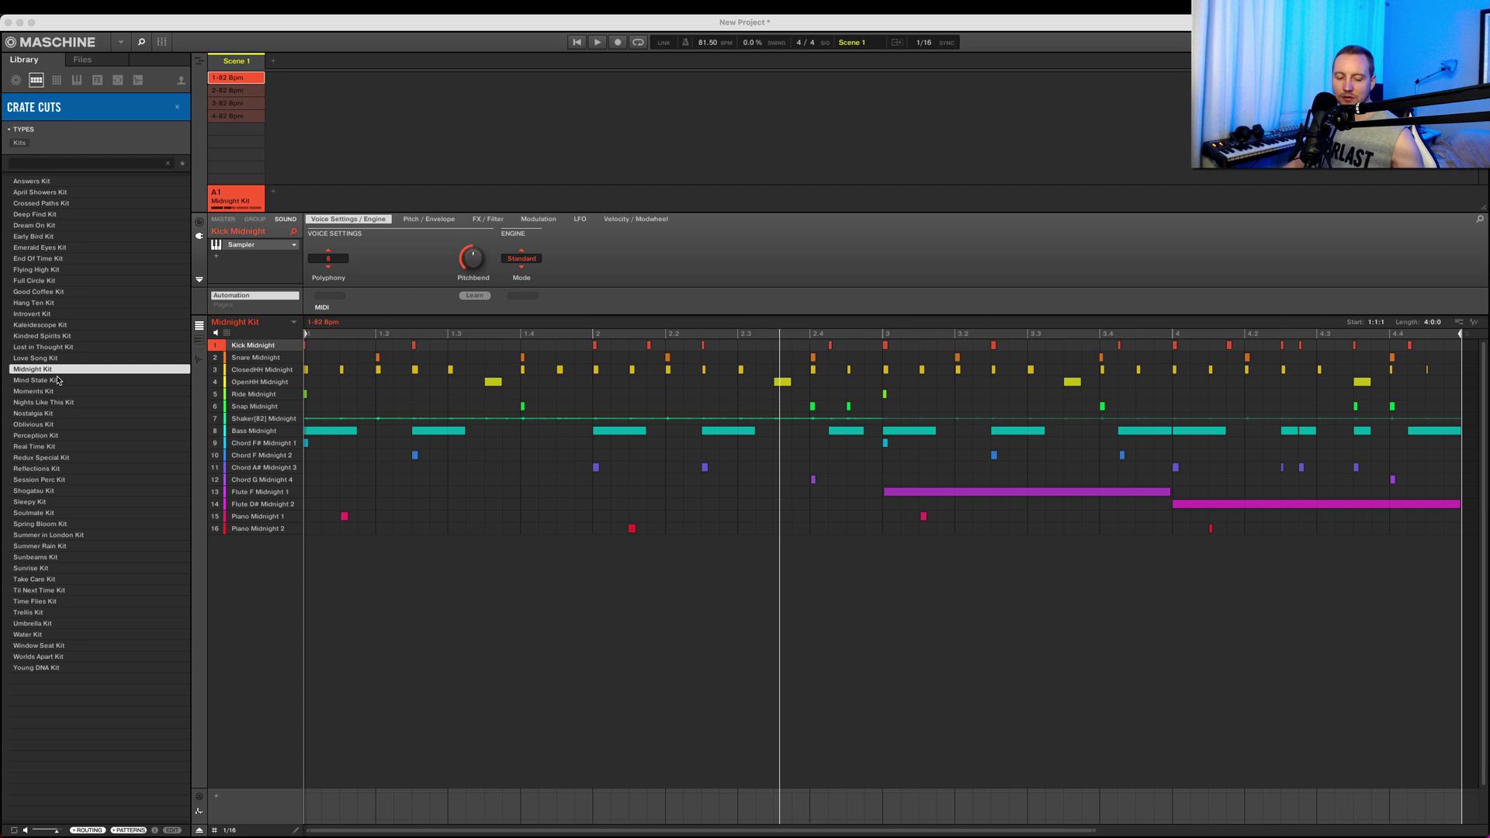
# Play the Midnight Kit pattern, then show the Kick Midnight waveform in the sample editor.
pyautogui.press('space')
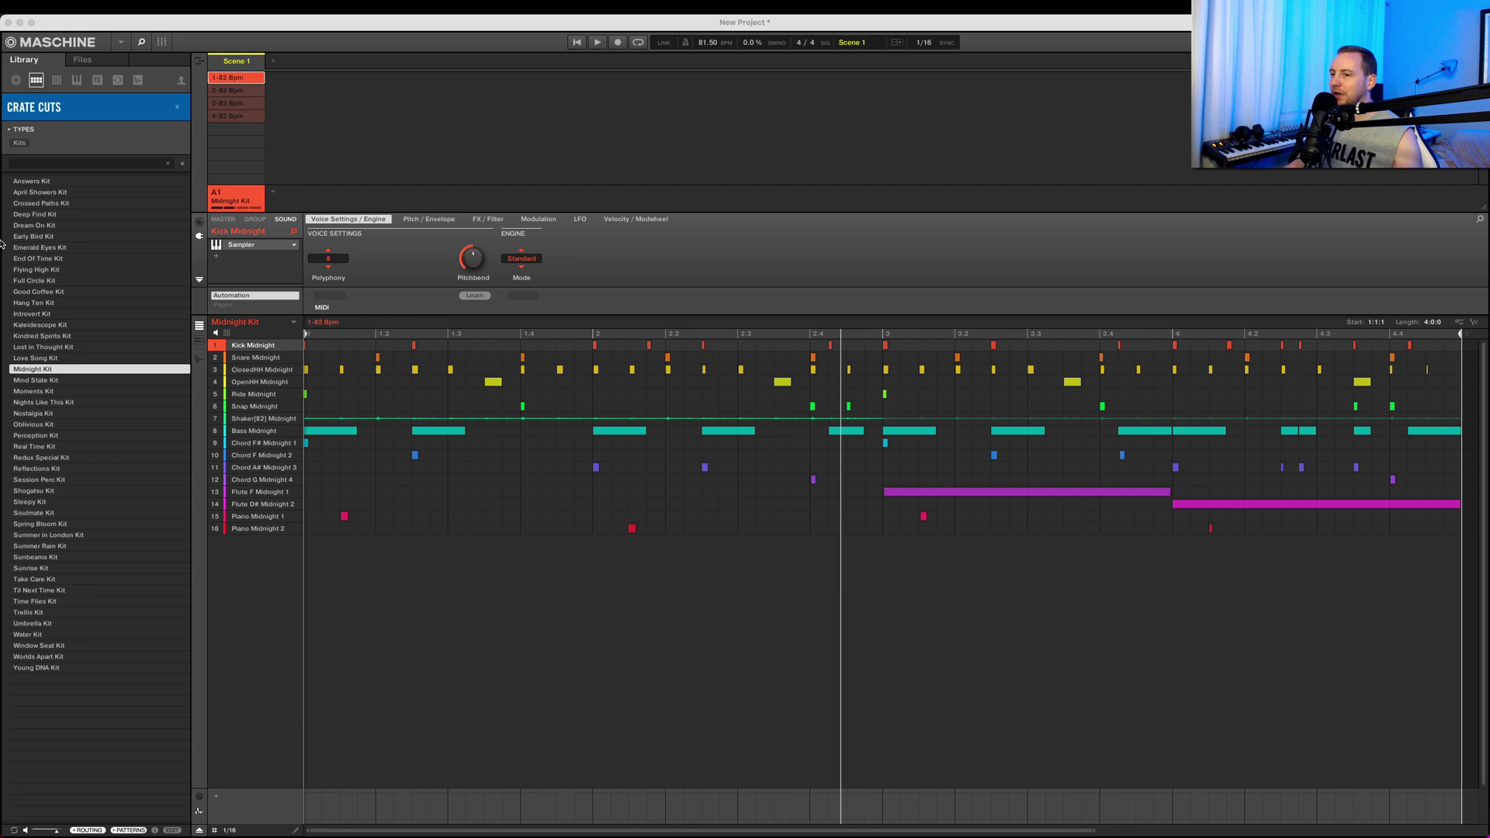
pyautogui.press('super+e')
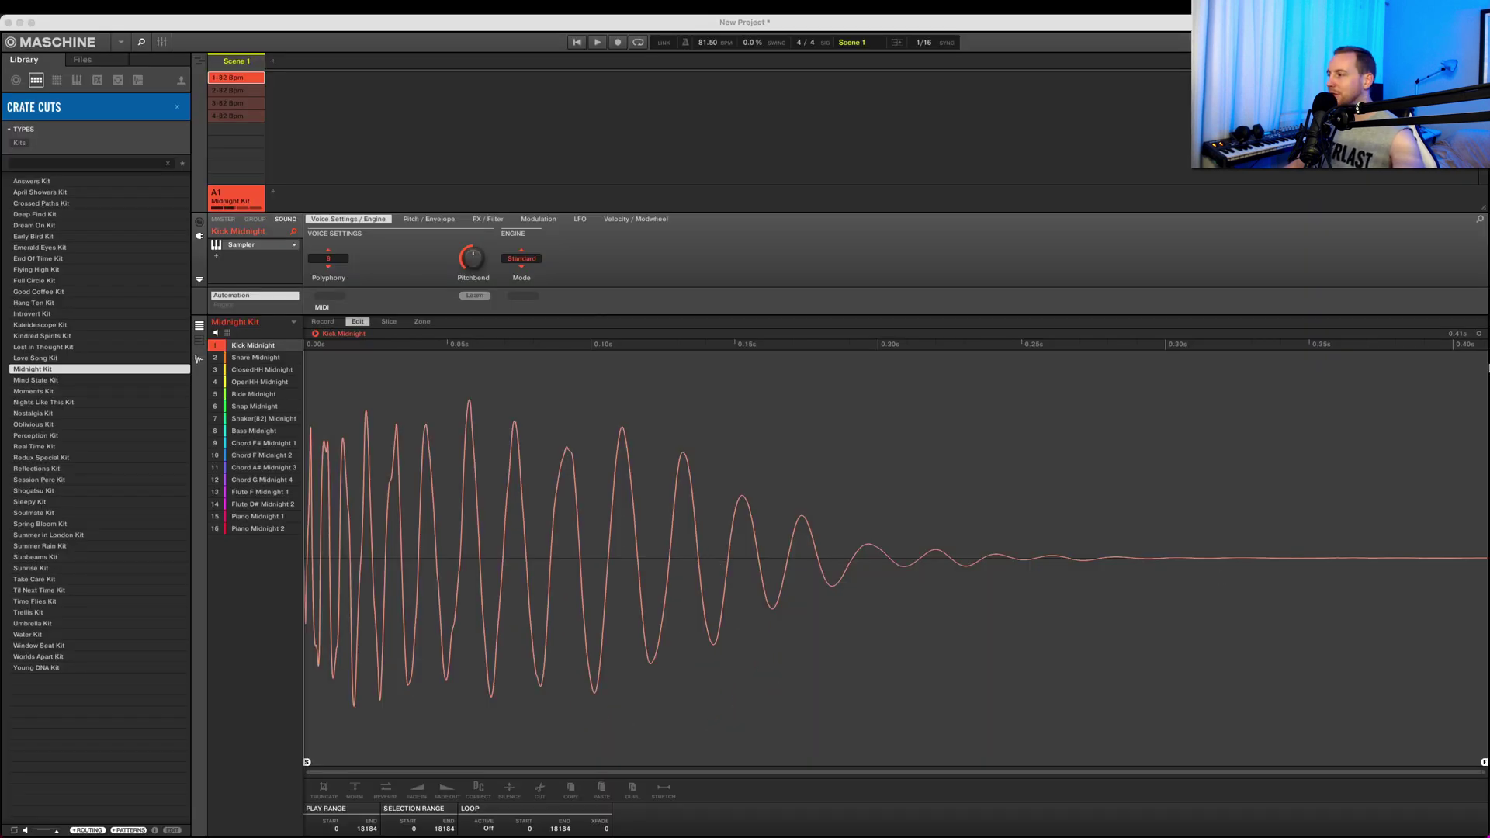
pyautogui.click(1479, 335)
pyautogui.click(1479, 335)
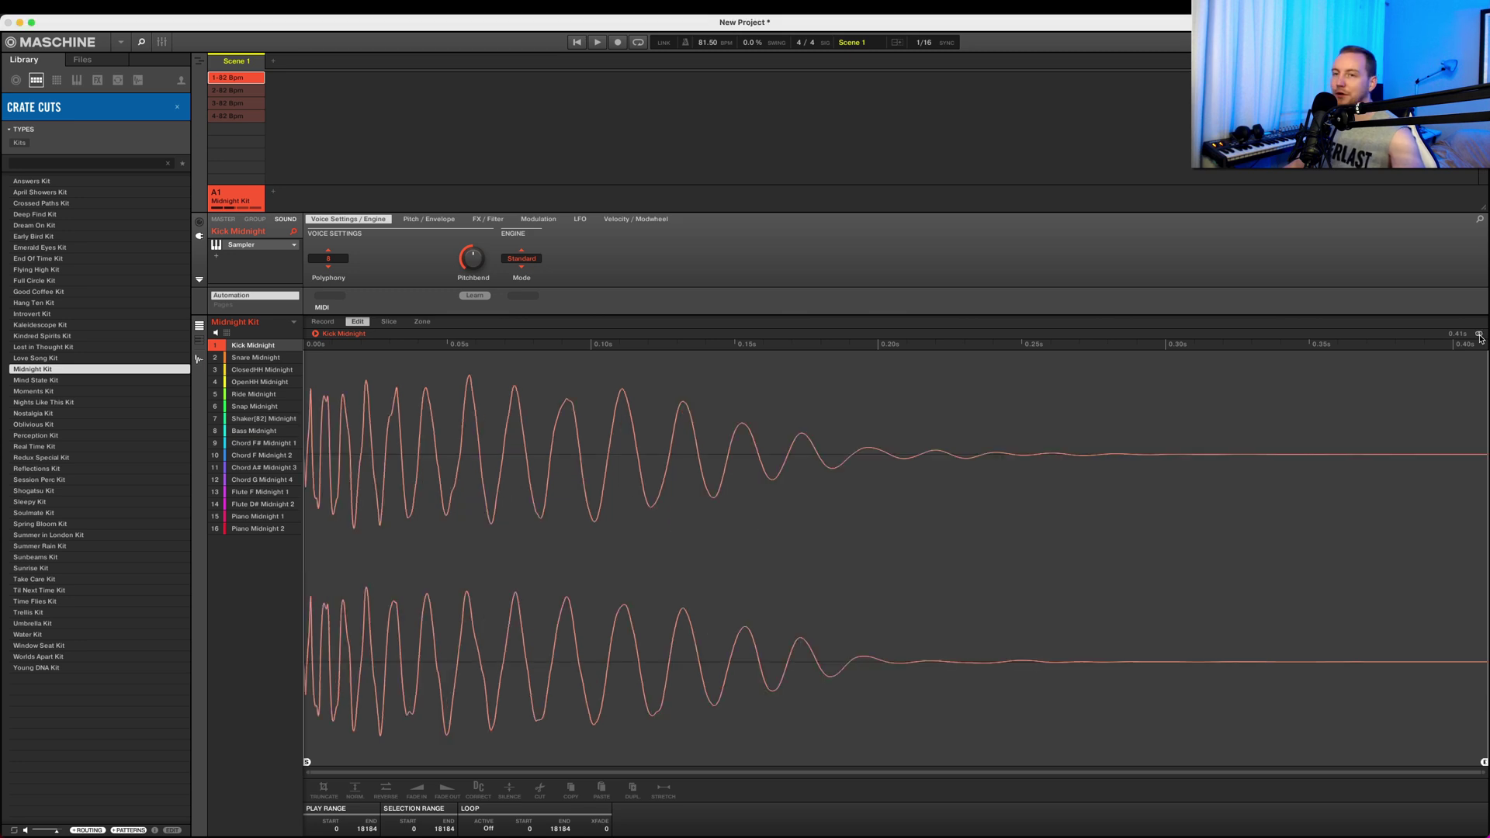
pyautogui.click(1479, 334)
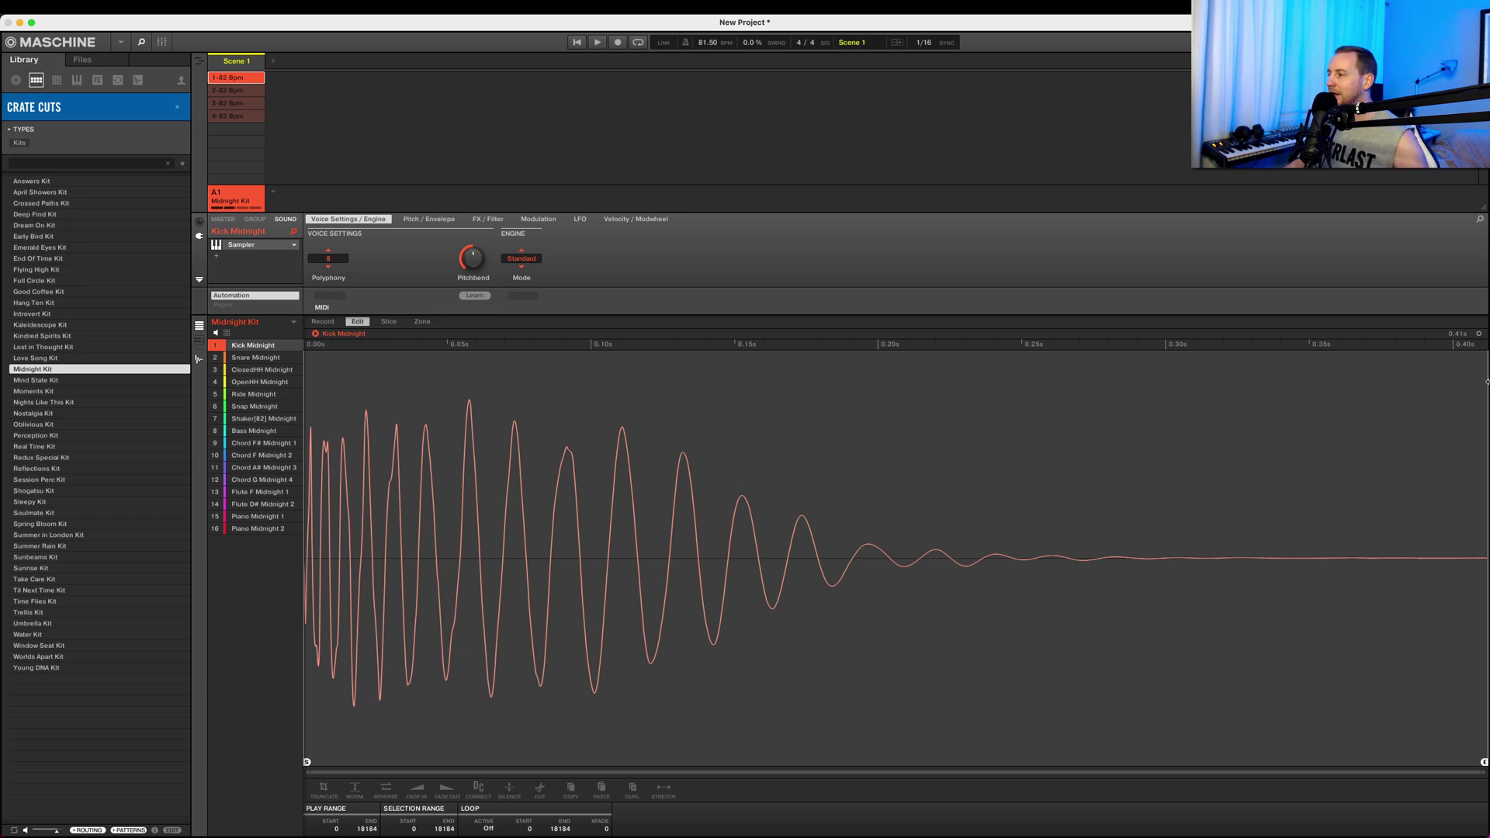
# Load VST3 iZotope Ozone Imager 2 into the Kick Midnight sound's empty effect slot.
pyautogui.click(218, 259)
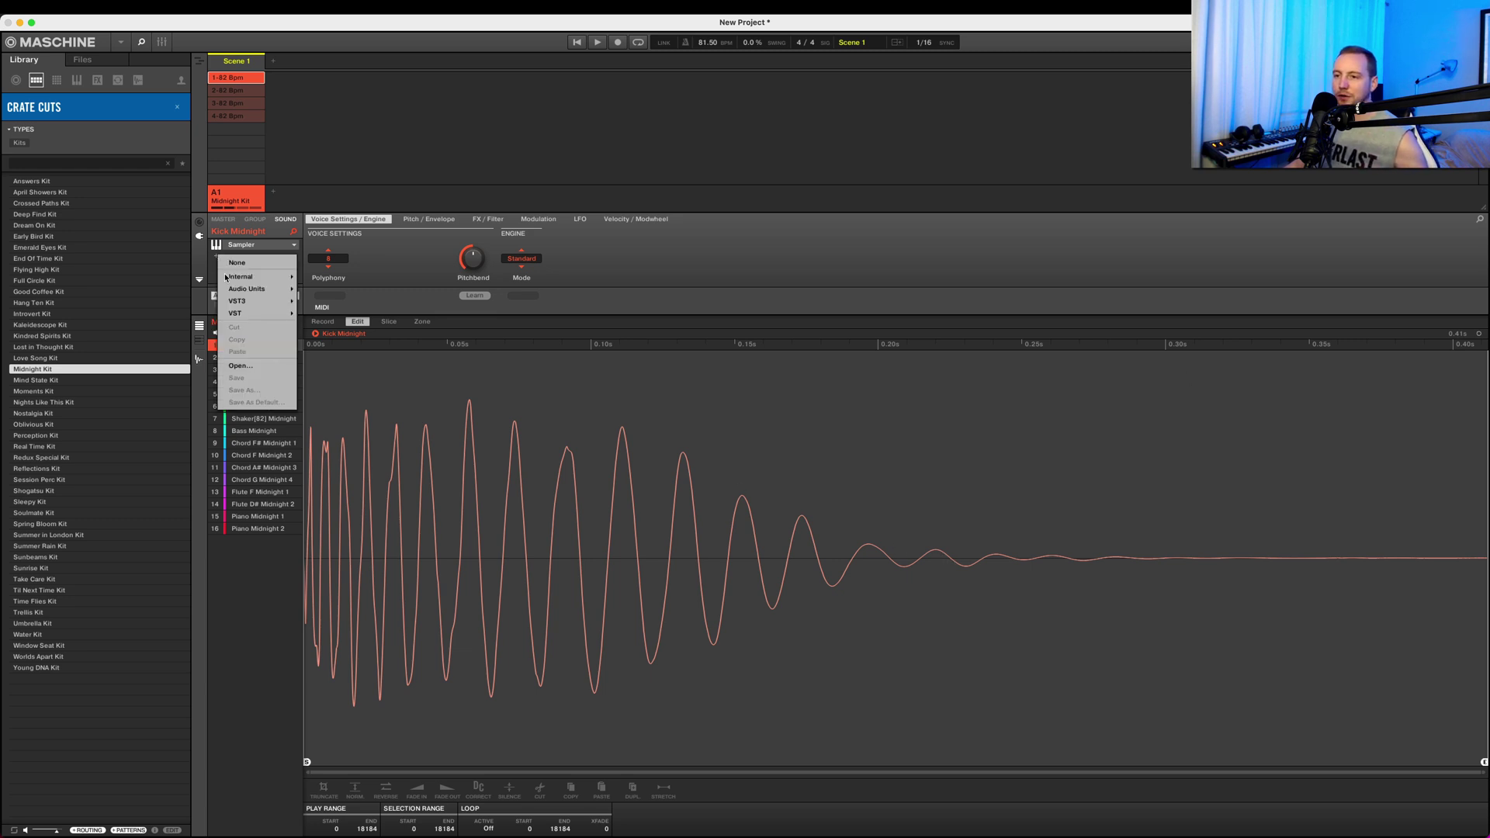
pyautogui.moveTo(250, 301)
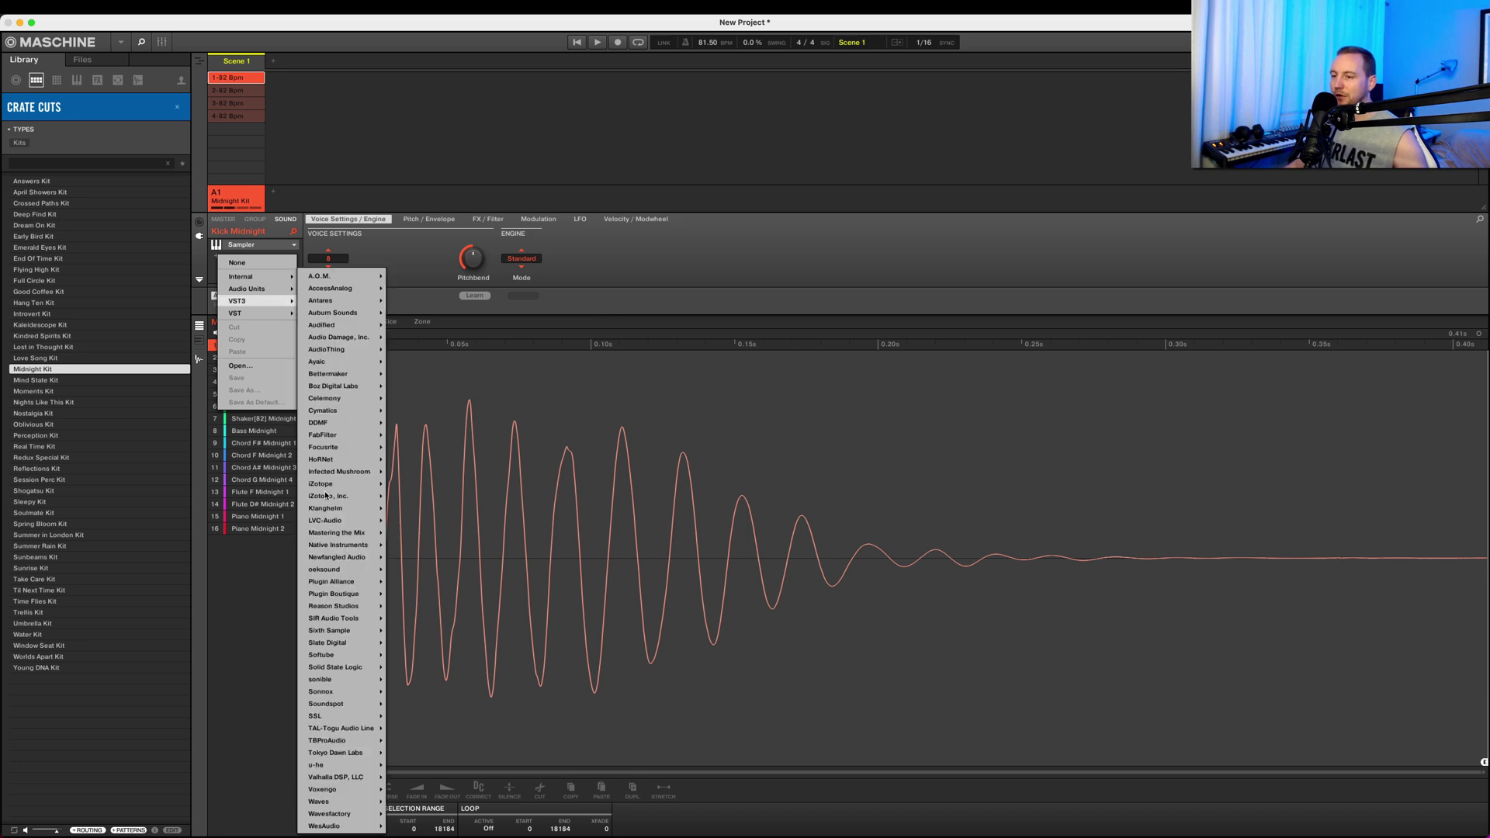
pyautogui.moveTo(330, 487)
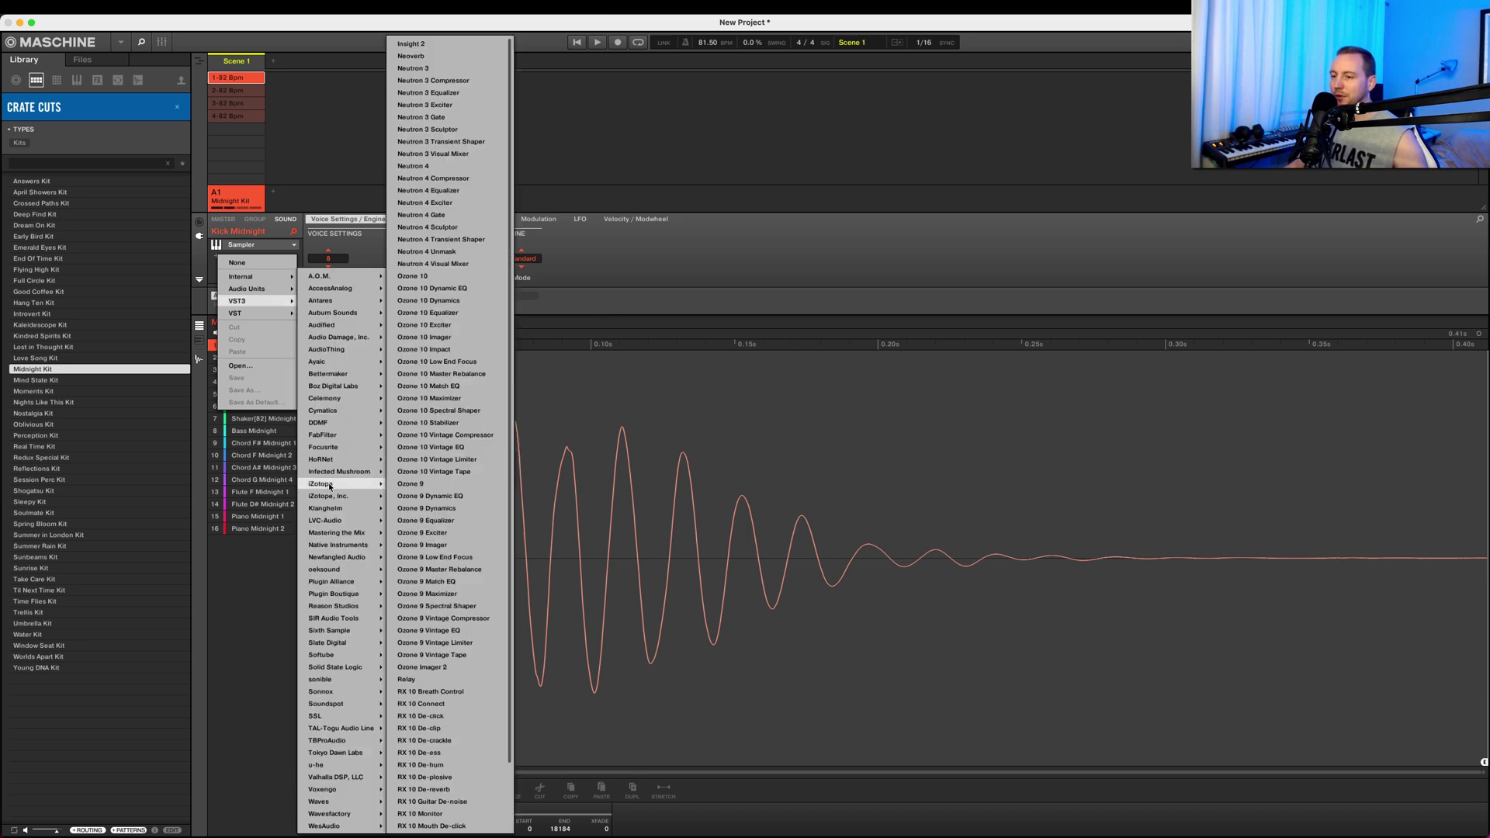
pyautogui.click(443, 670)
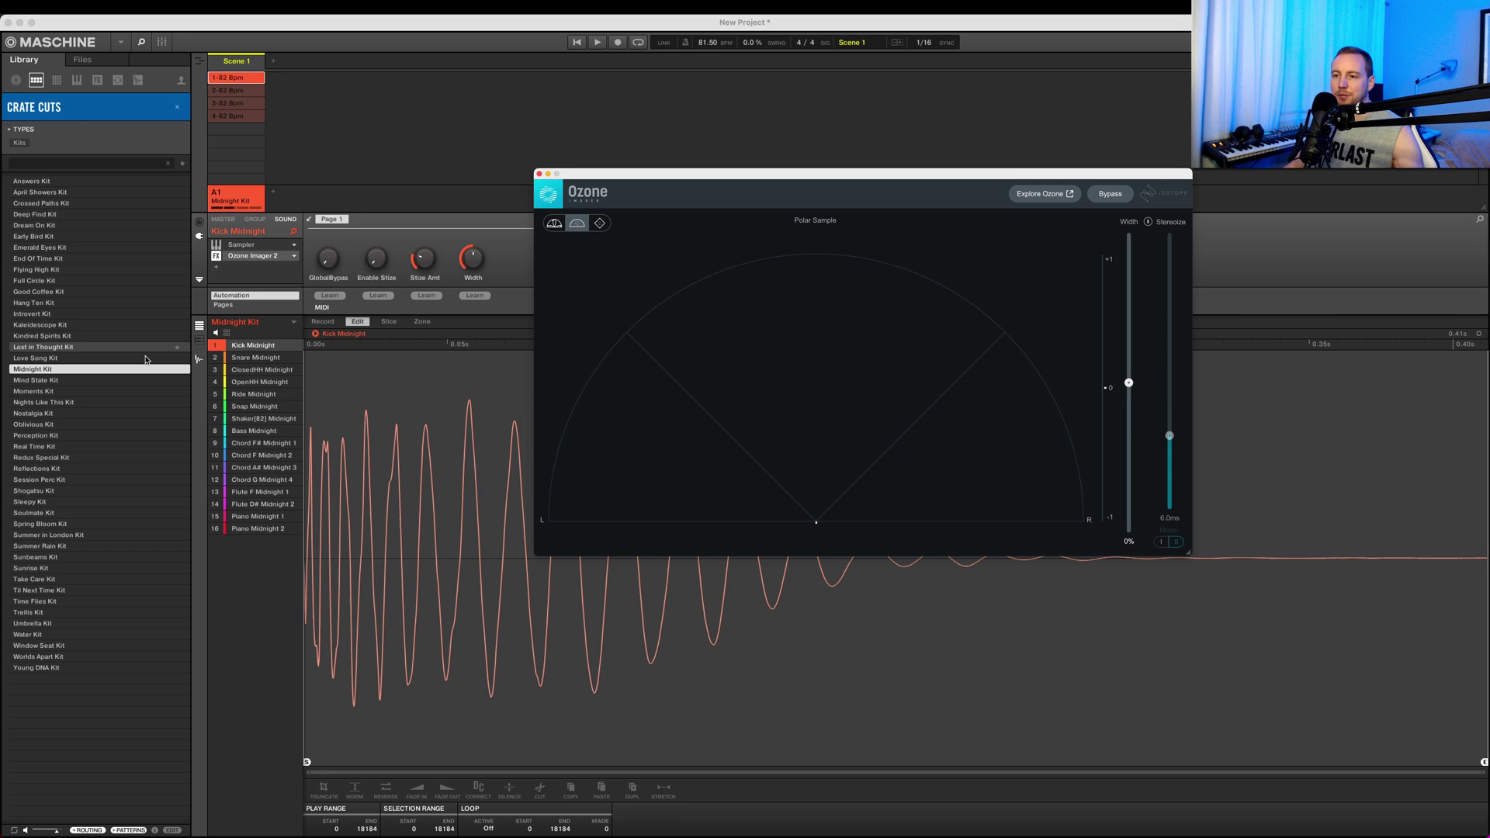
# Solo Kick Midnight, play it, and sweep Ozone's Width between -100% and 100%.
pyautogui.rightClick(215, 346)
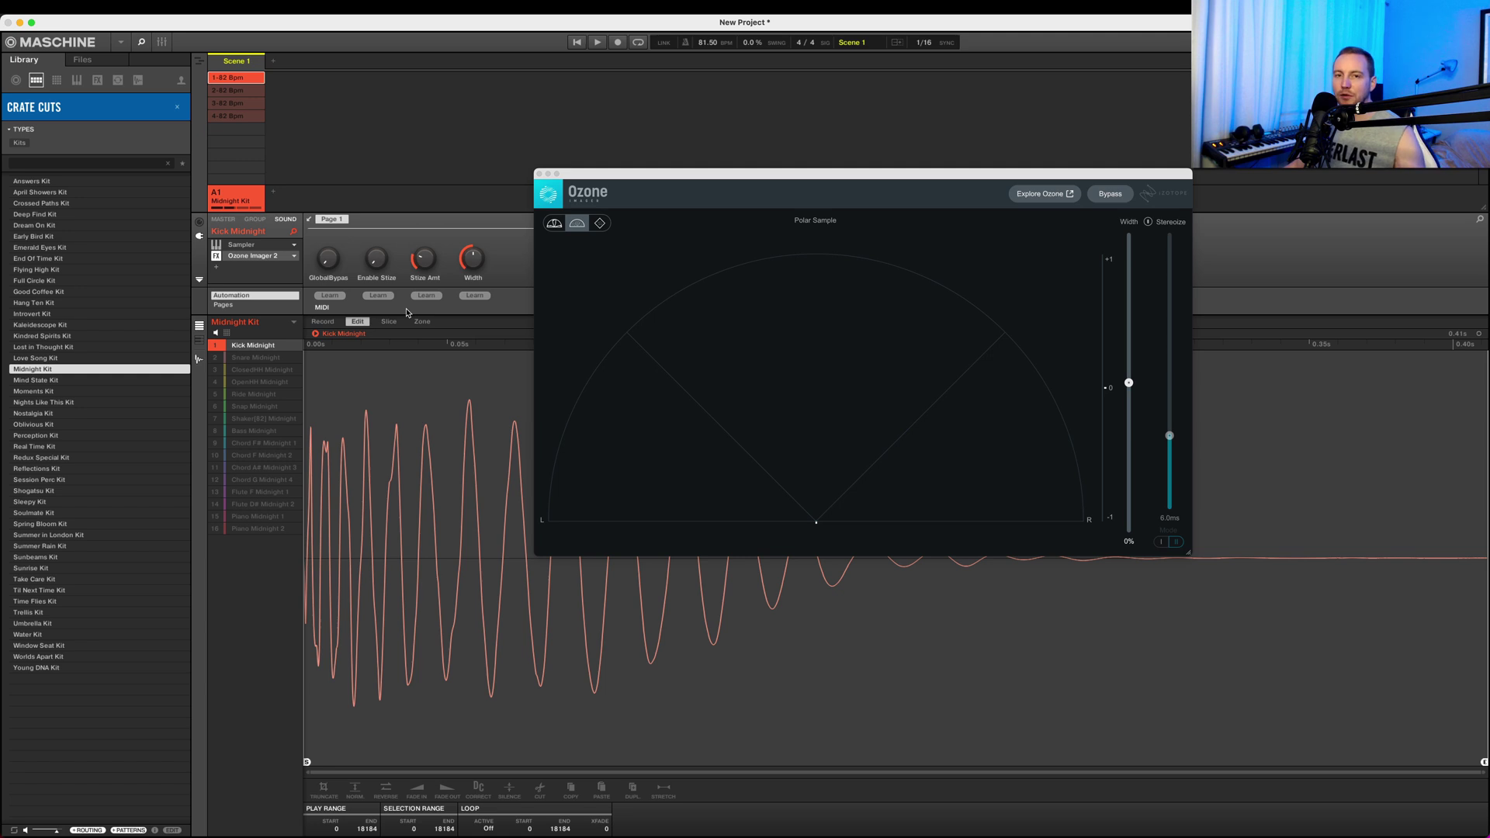
pyautogui.press('space')
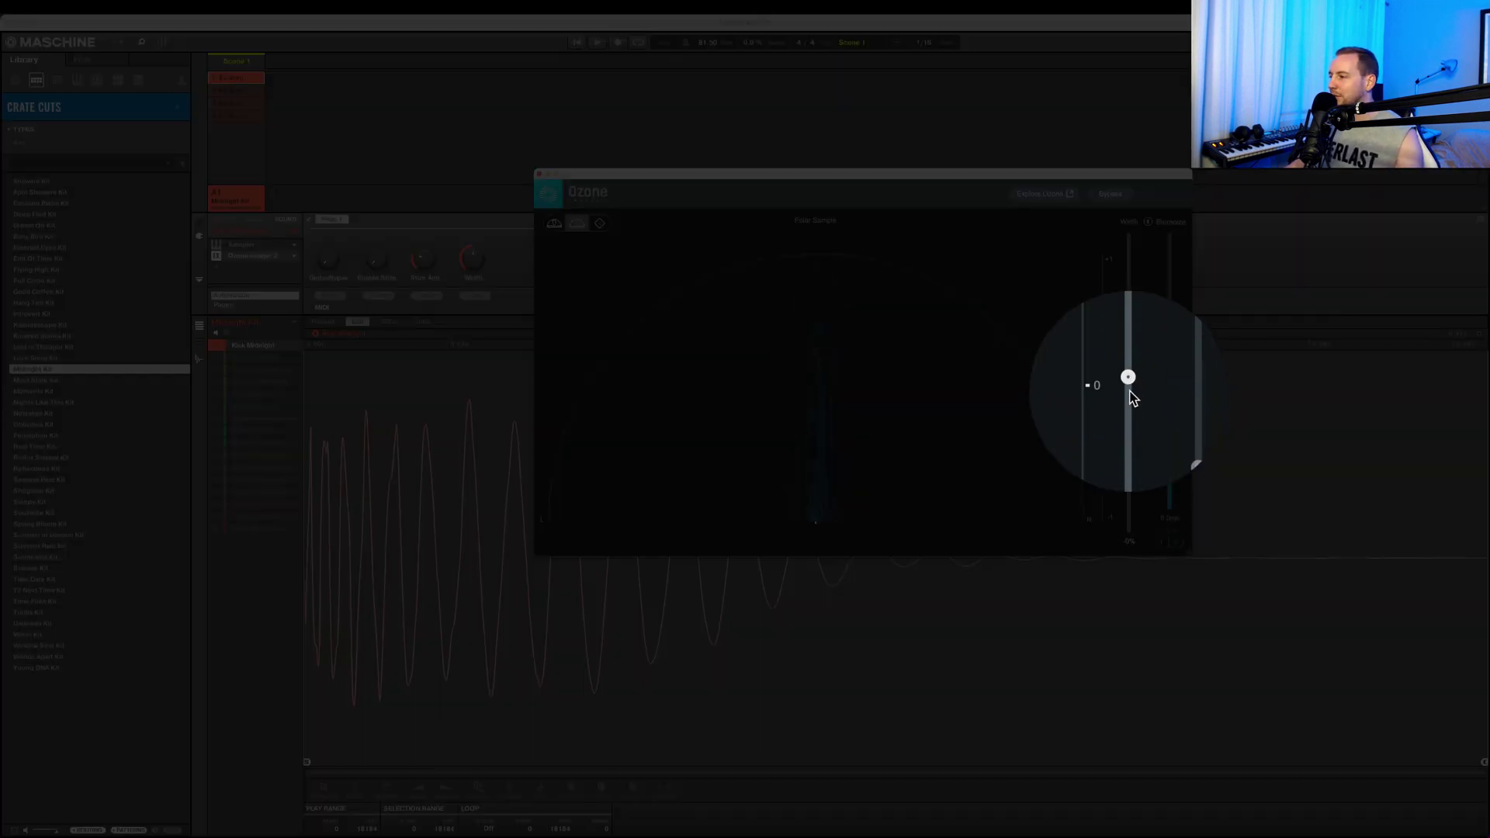
pyautogui.moveTo(1129, 384); pyautogui.dragTo(1126, 557)
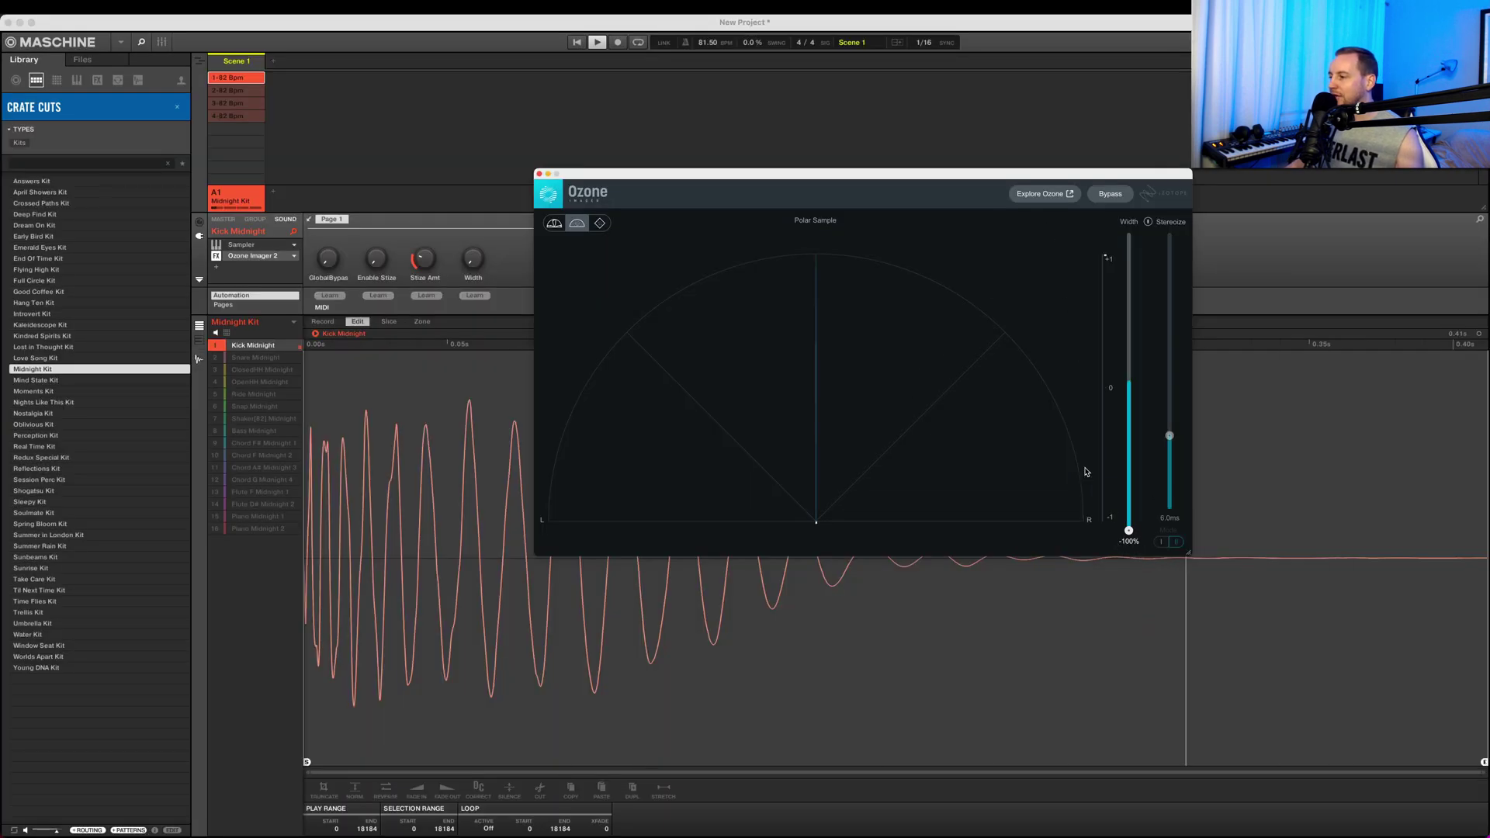
pyautogui.click(1129, 532)
pyautogui.moveTo(1129, 532); pyautogui.dragTo(1129, 234)
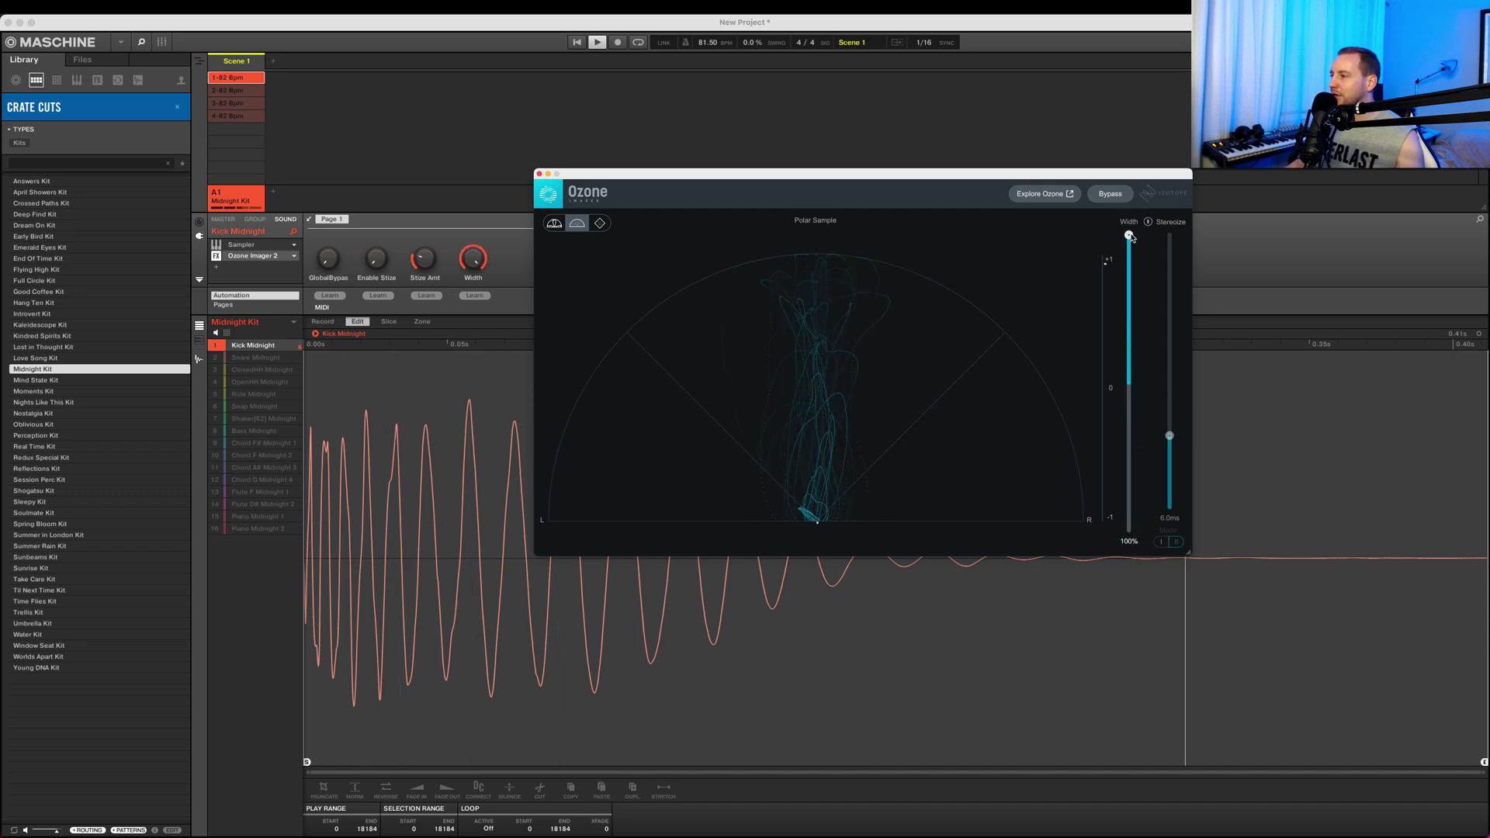
# Toggle Stereoize on and back off, then set Width to -100% for a mono kick.
pyautogui.click(1148, 221)
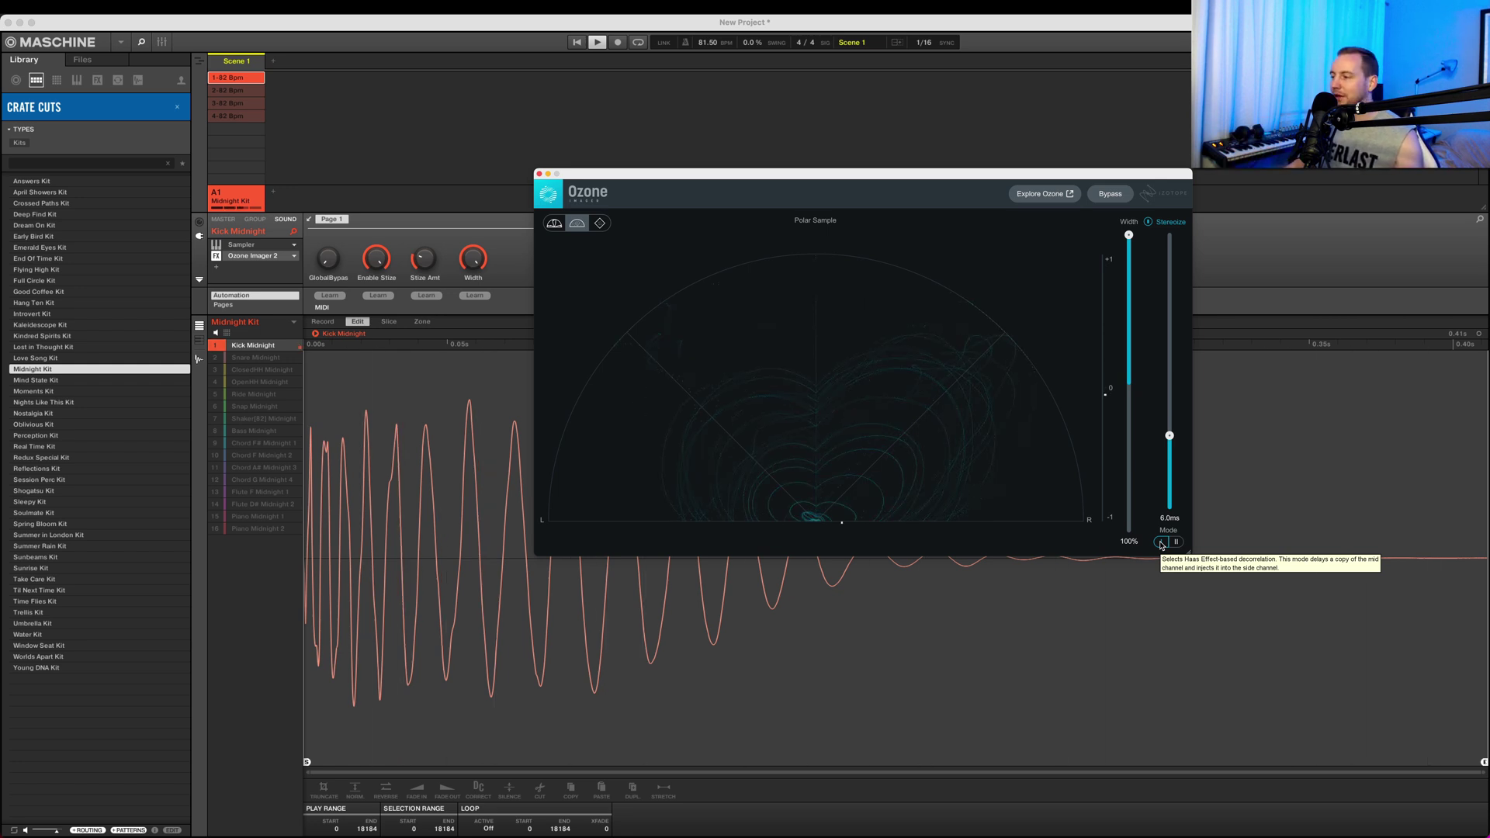
pyautogui.click(1147, 222)
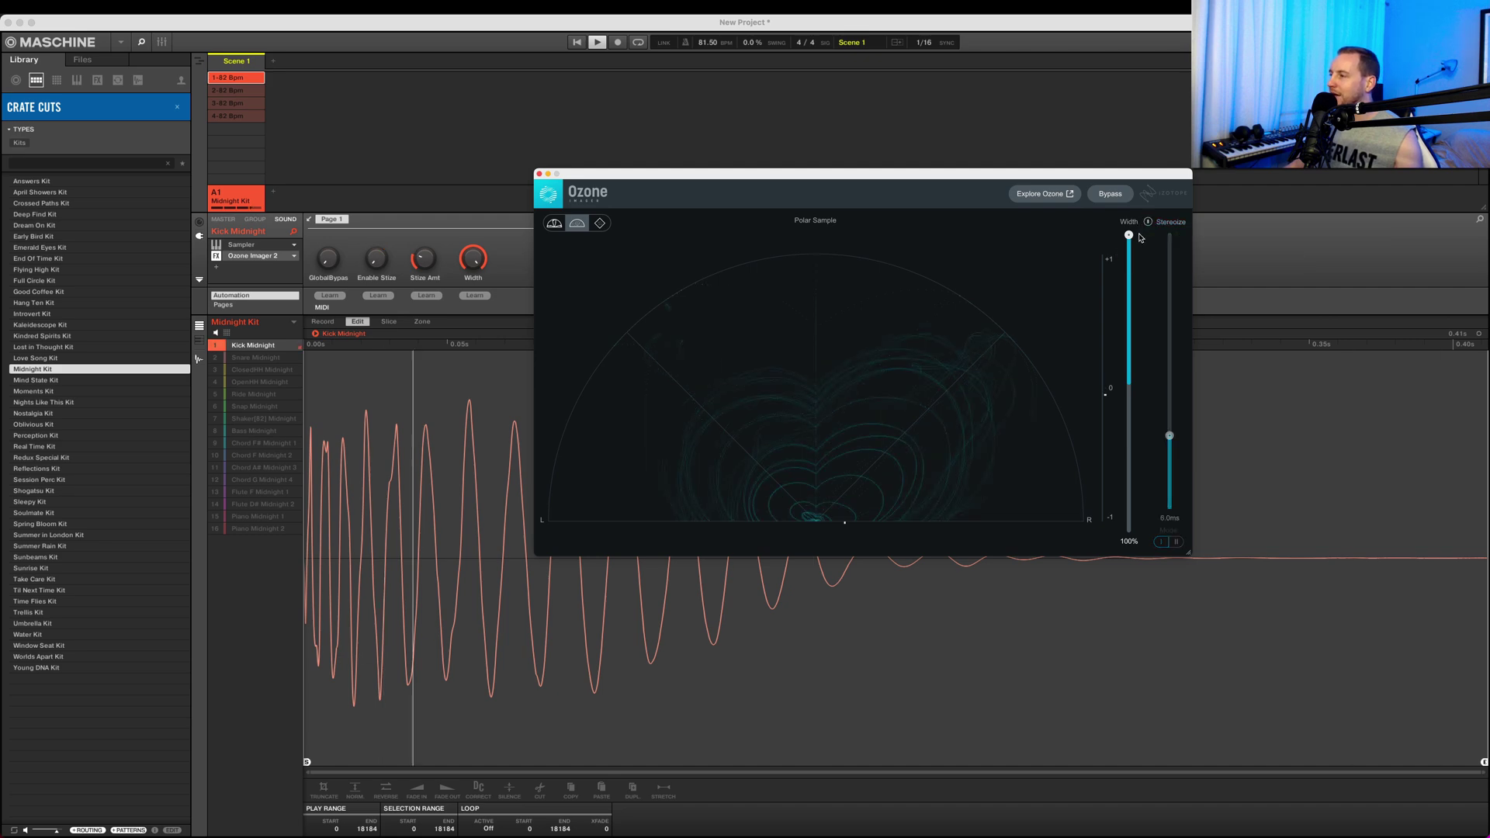
pyautogui.moveTo(1132, 294); pyautogui.dragTo(1128, 534)
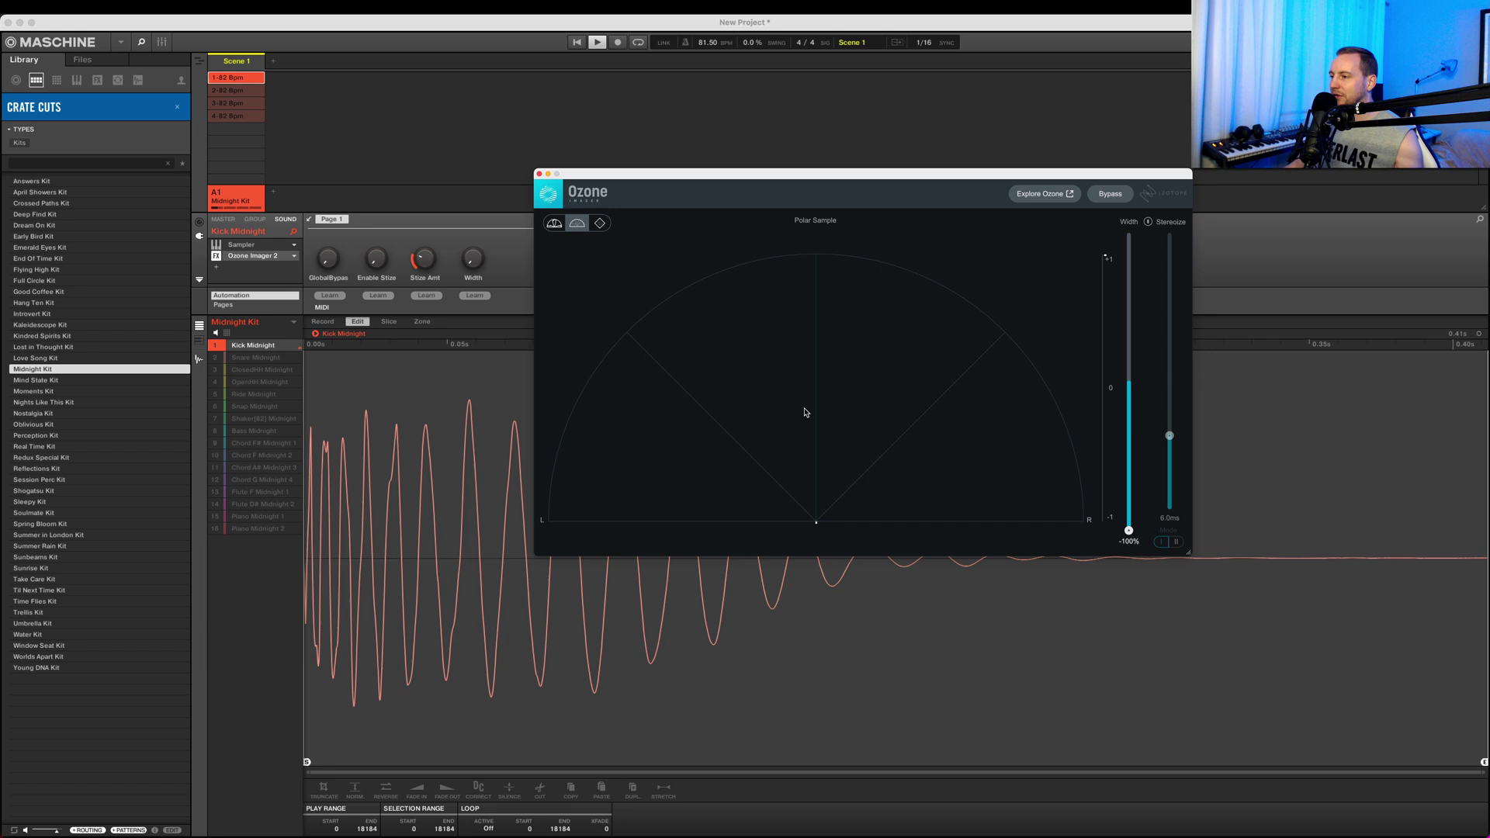
# Stop playback and abandon renaming Kick Midnight so its original name stays.
pyautogui.press('space')
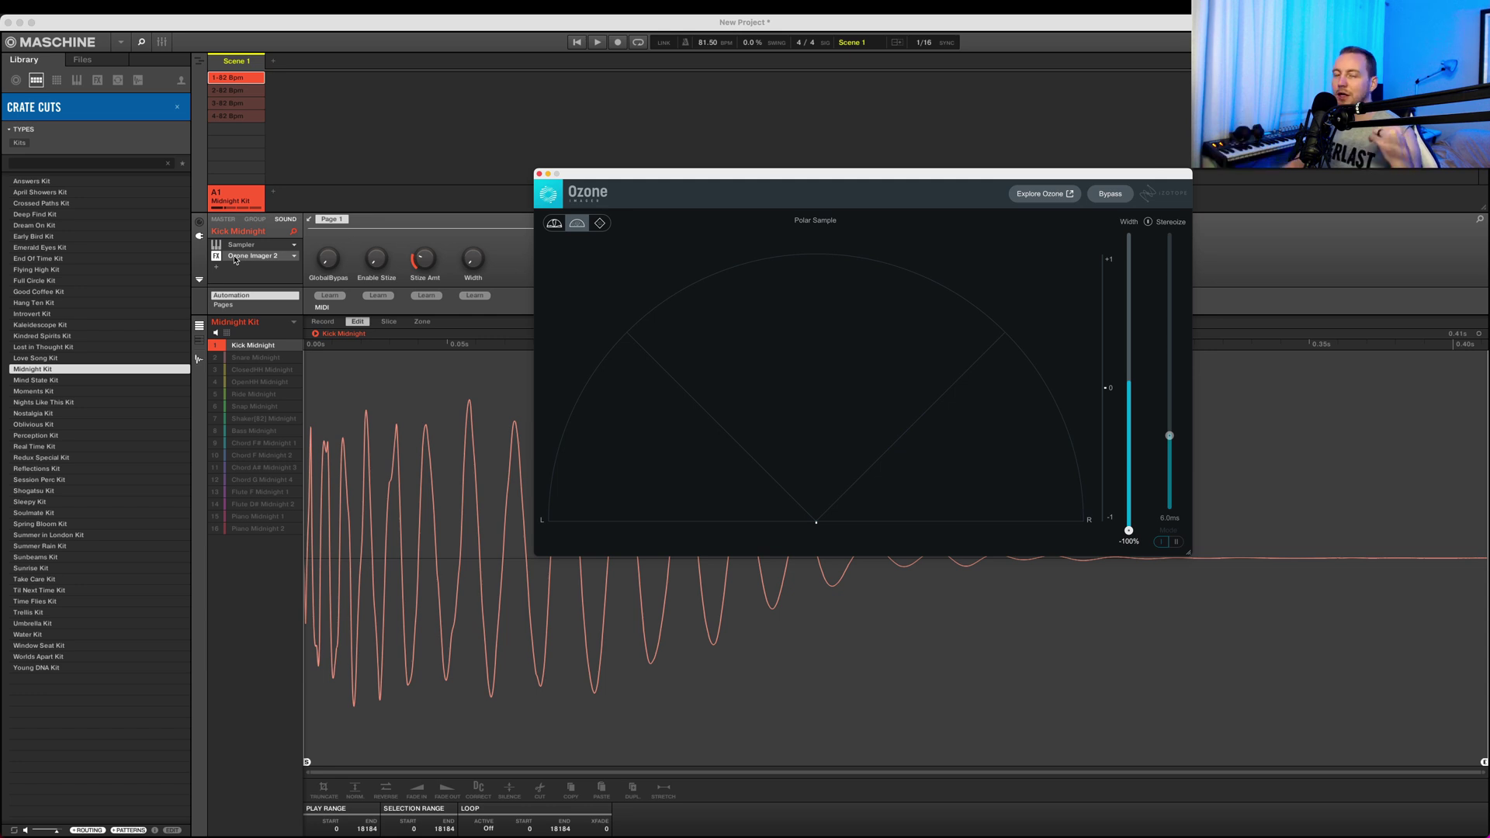
pyautogui.moveTo(246, 348)
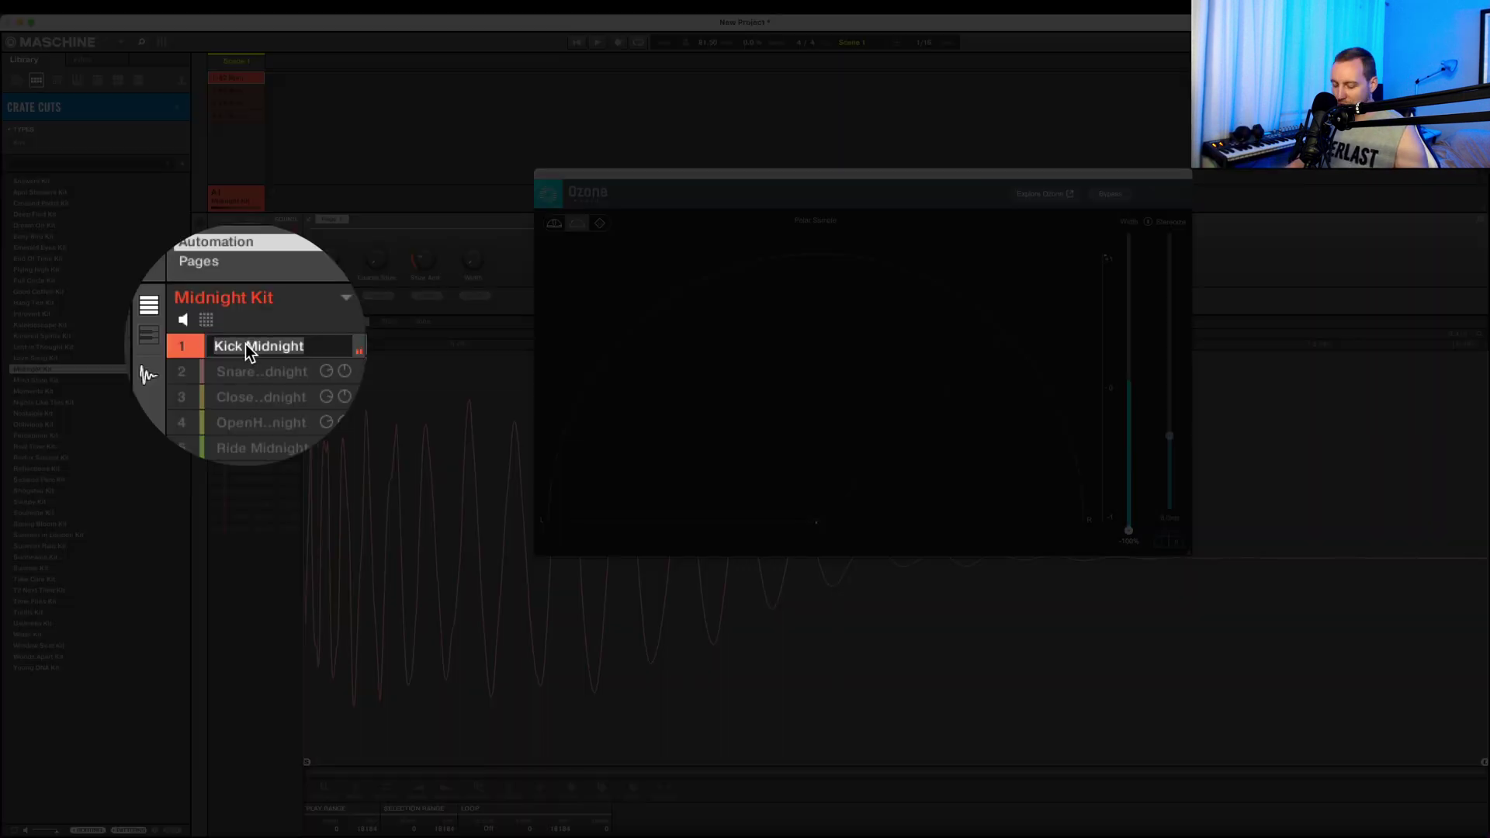
pyautogui.doubleClick(246, 349)
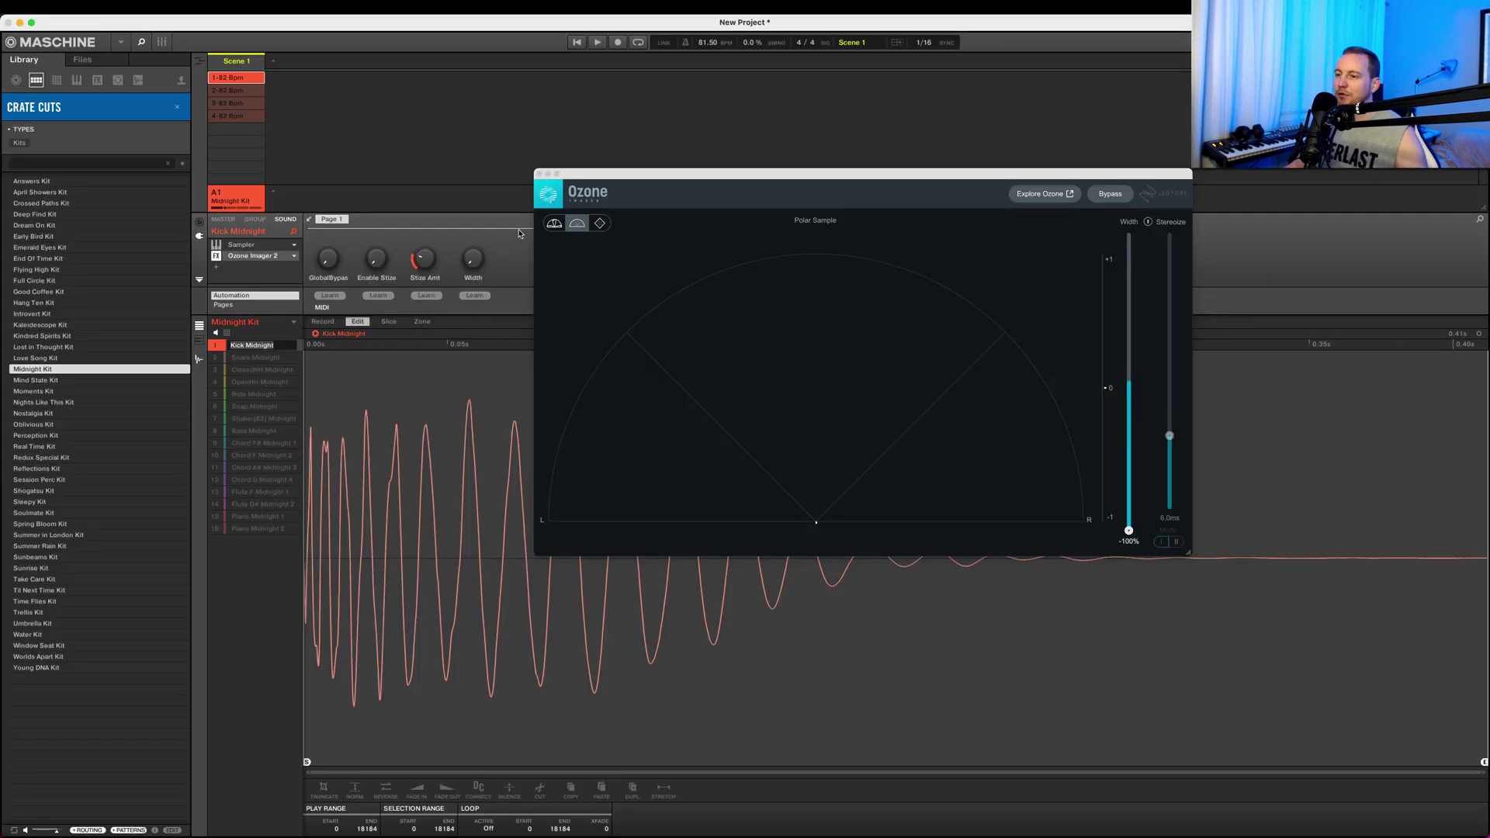
pyautogui.click(516, 241)
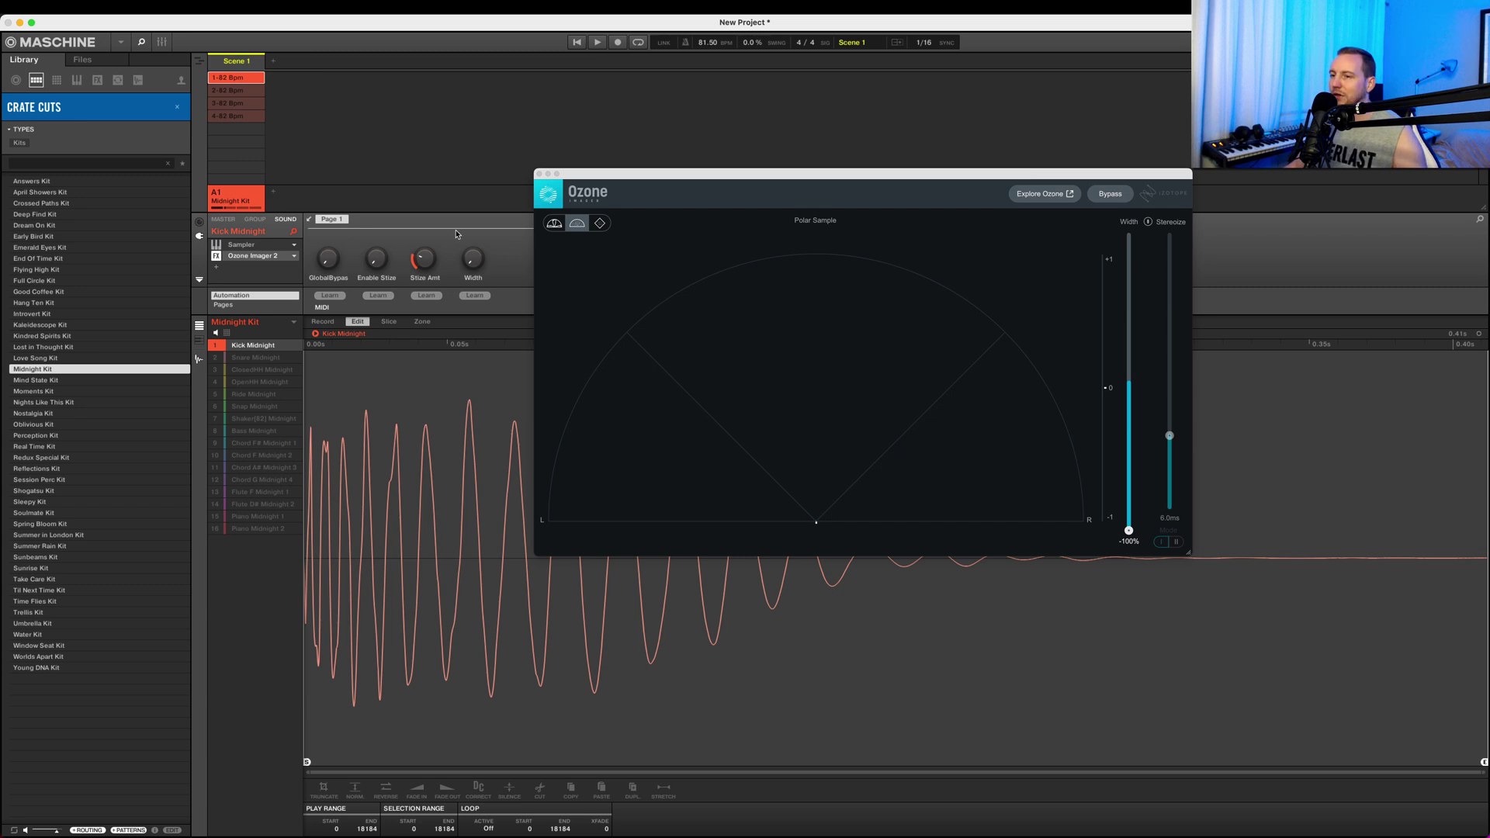
pyautogui.moveTo(248, 350)
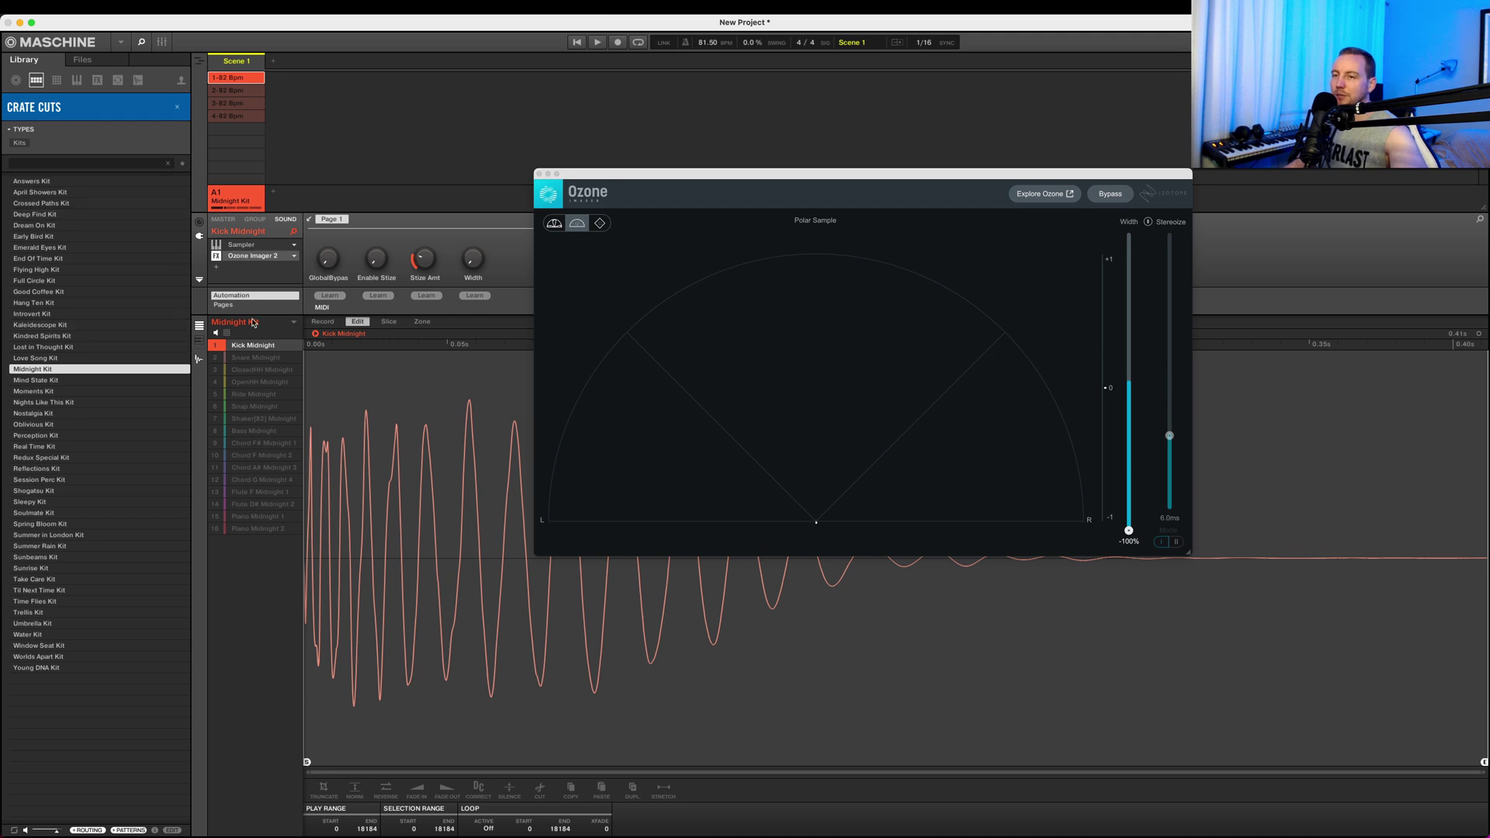
# Close Ozone, bounce the kick pattern to audio, and drop the bounce onto the Kick Midnight slot.
pyautogui.click(198, 362)
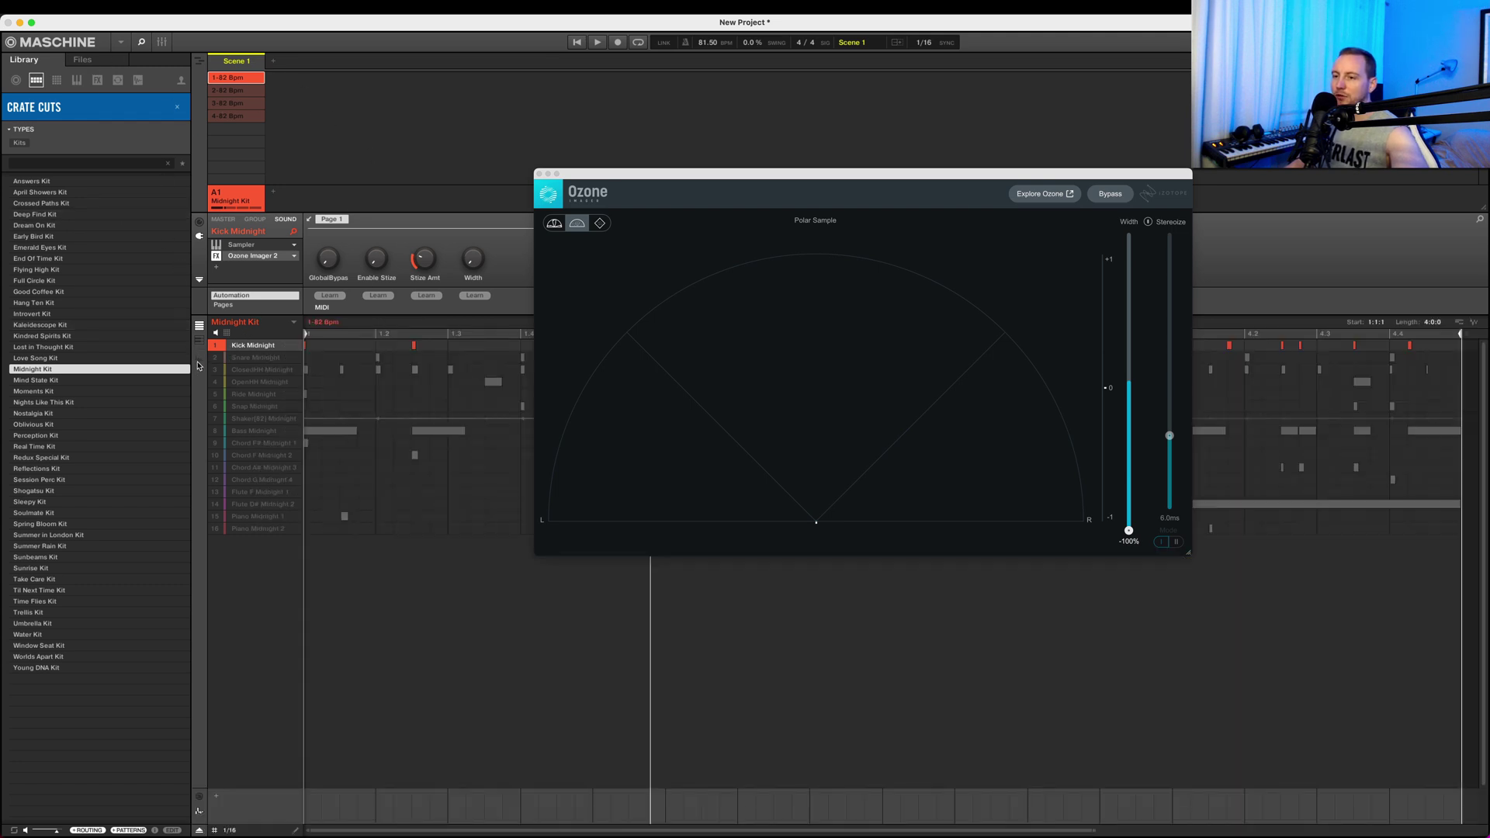
pyautogui.click(540, 174)
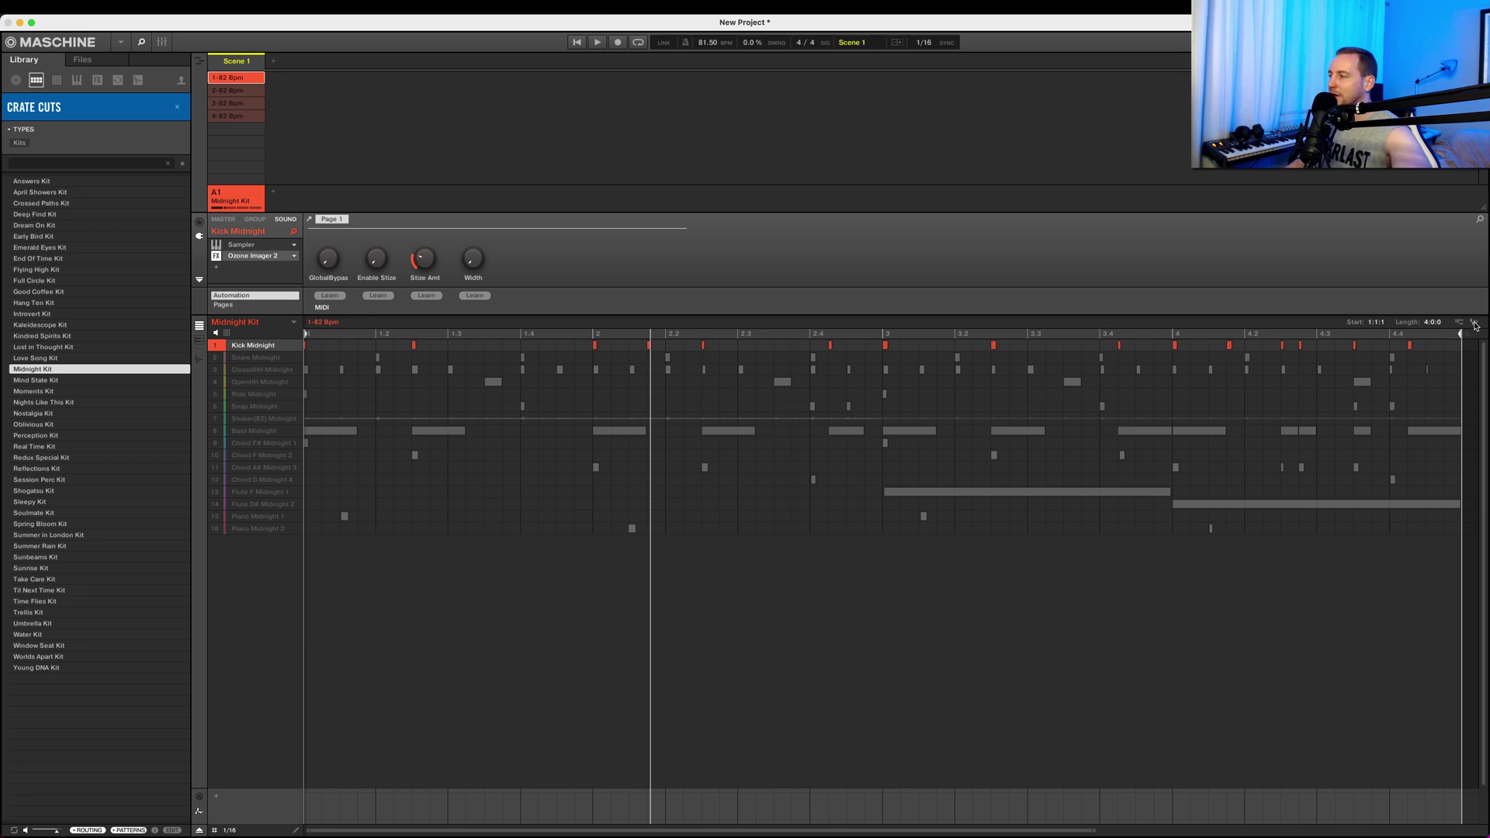
pyautogui.moveTo(1475, 326); pyautogui.dragTo(1474, 326)
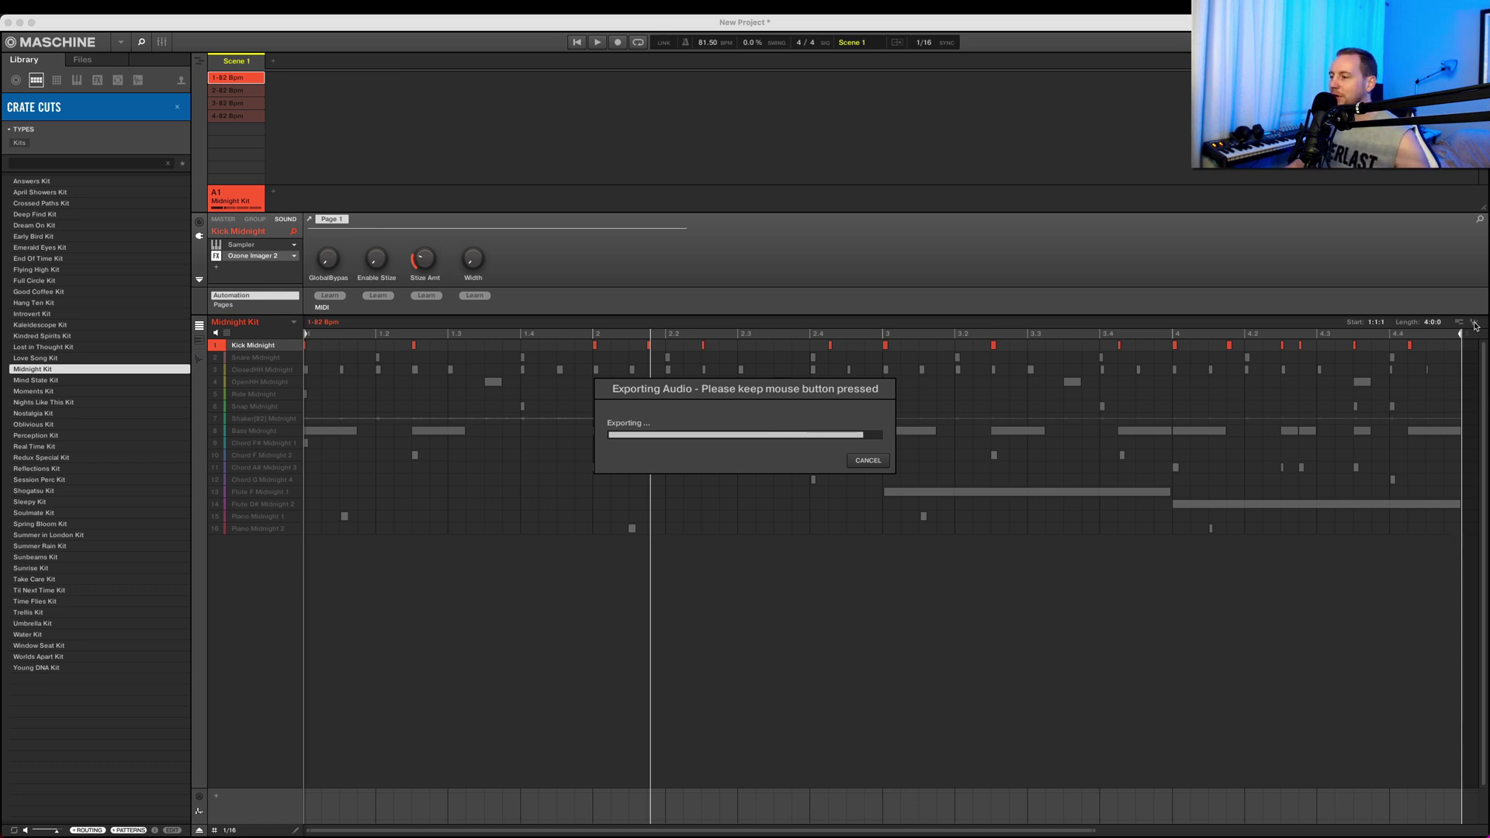
pyautogui.moveTo(1475, 326); pyautogui.dragTo(263, 347)
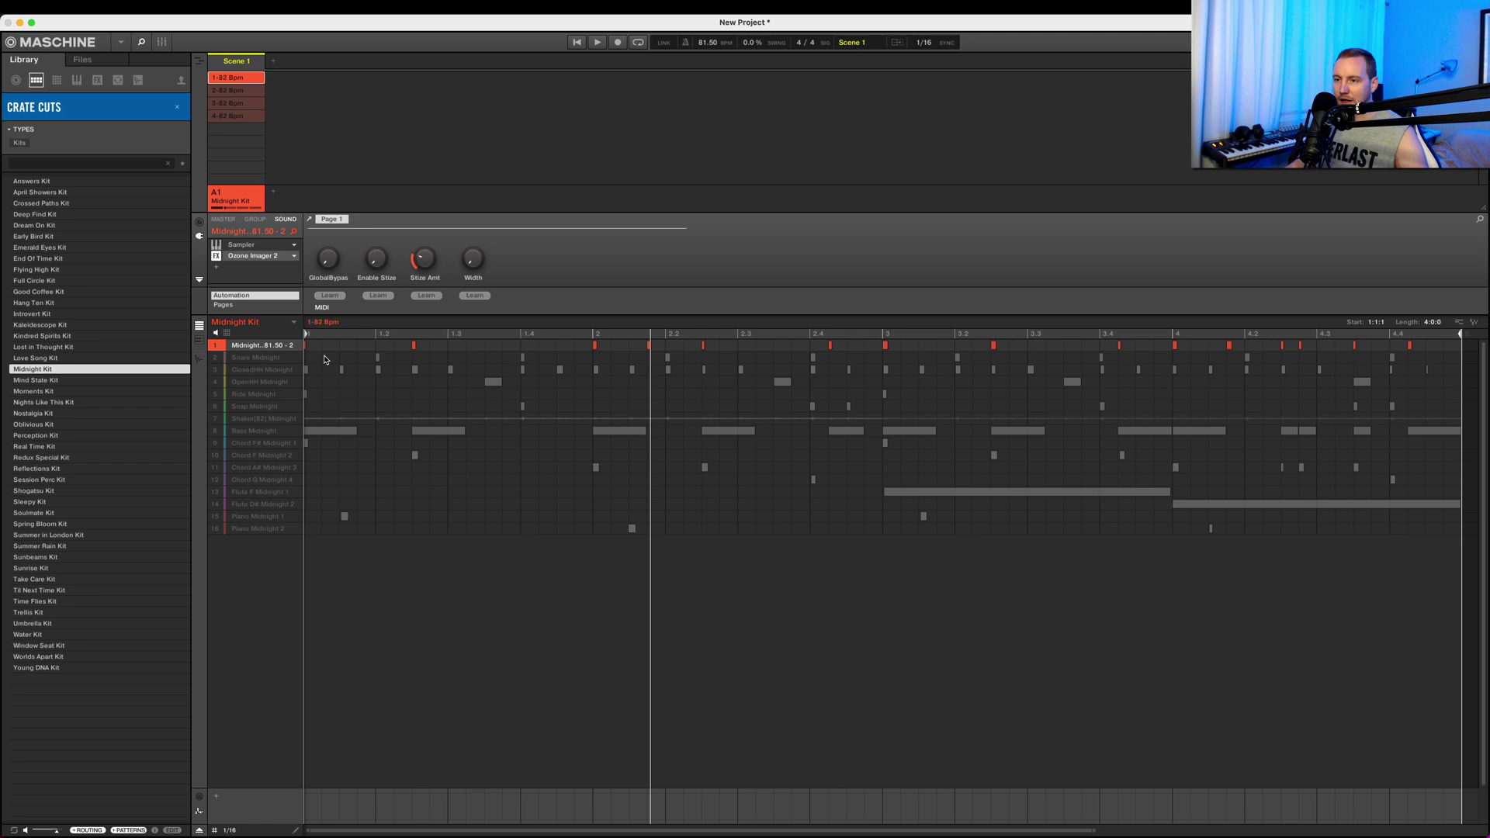
# Rename the bounced sound 'Kick Midnight' and truncate its sample to the play range.
pyautogui.doubleClick(266, 347)
pyautogui.write('Kick Midnight')
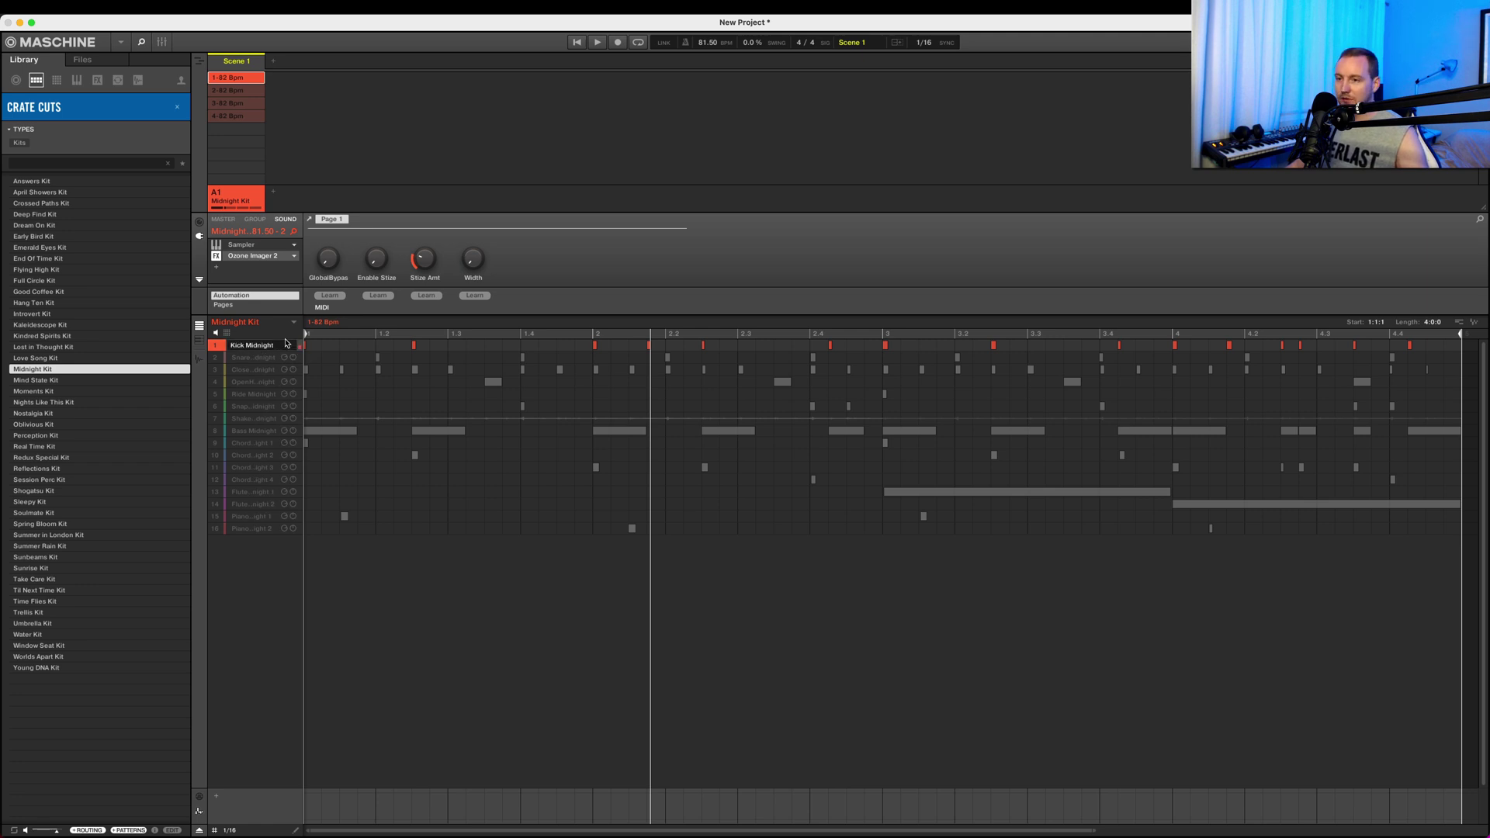
pyautogui.press('Return')
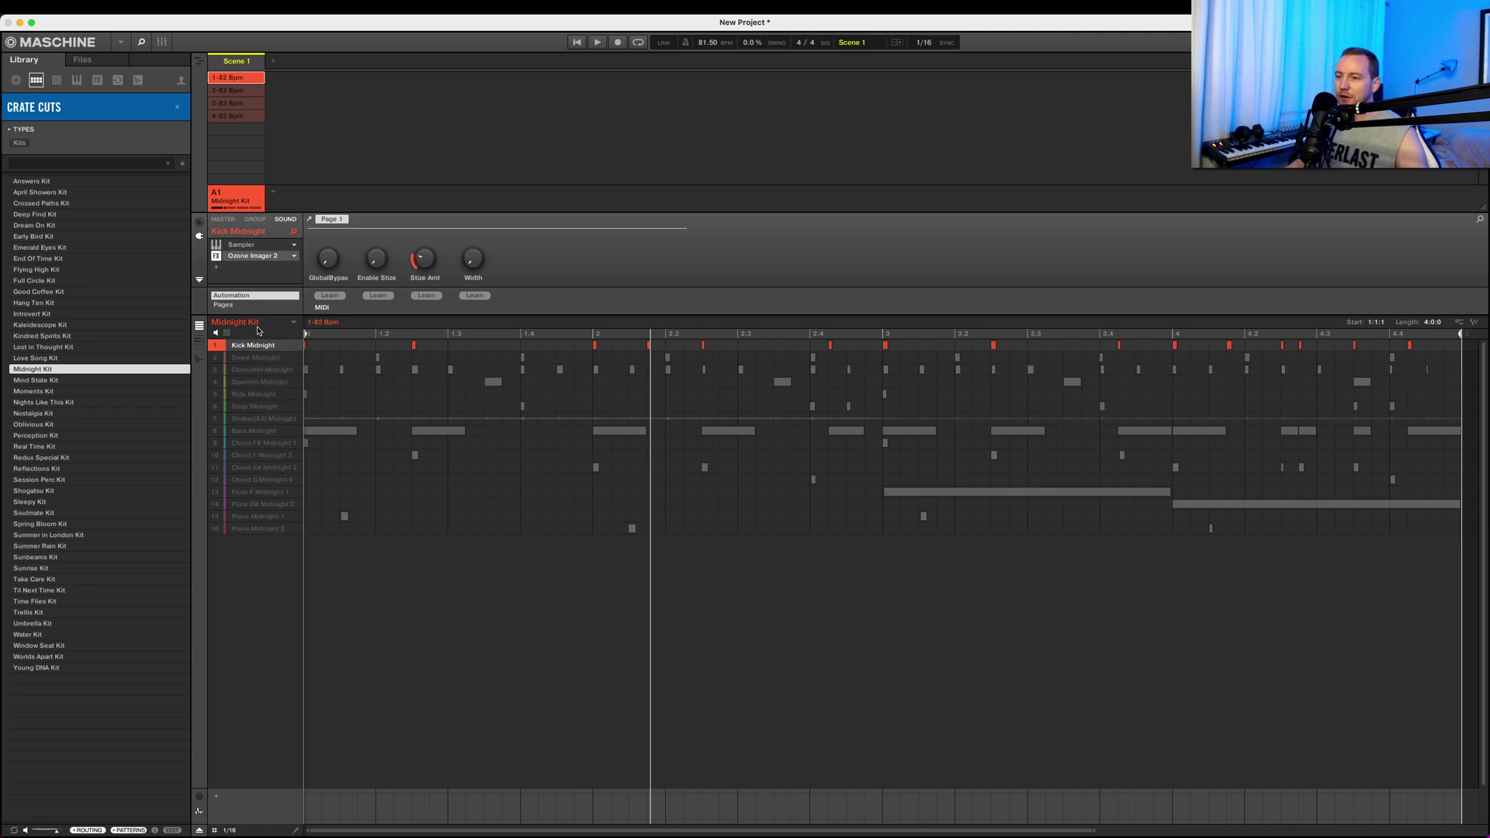
pyautogui.click(199, 354)
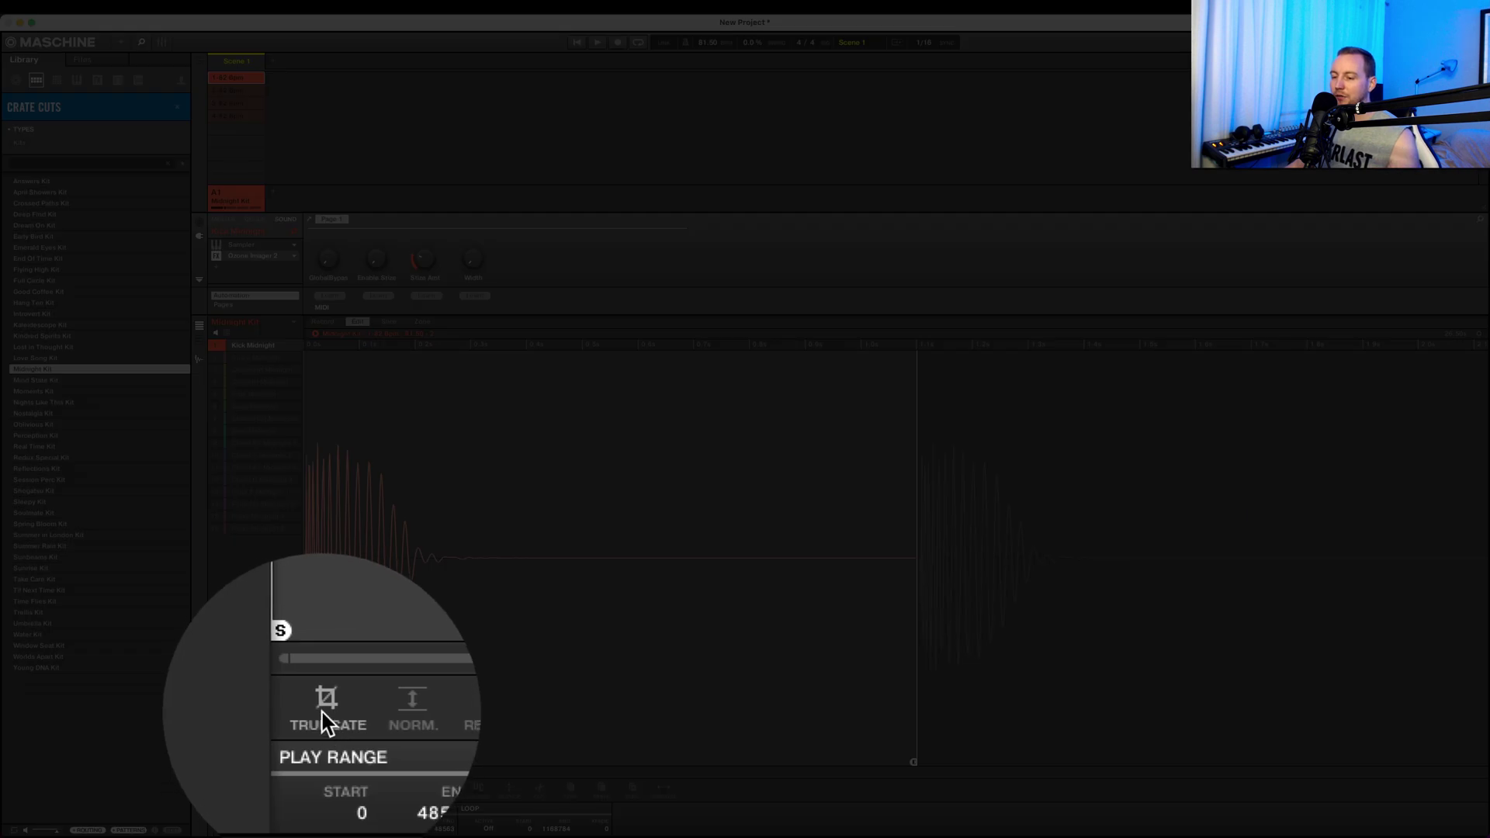
pyautogui.click(324, 715)
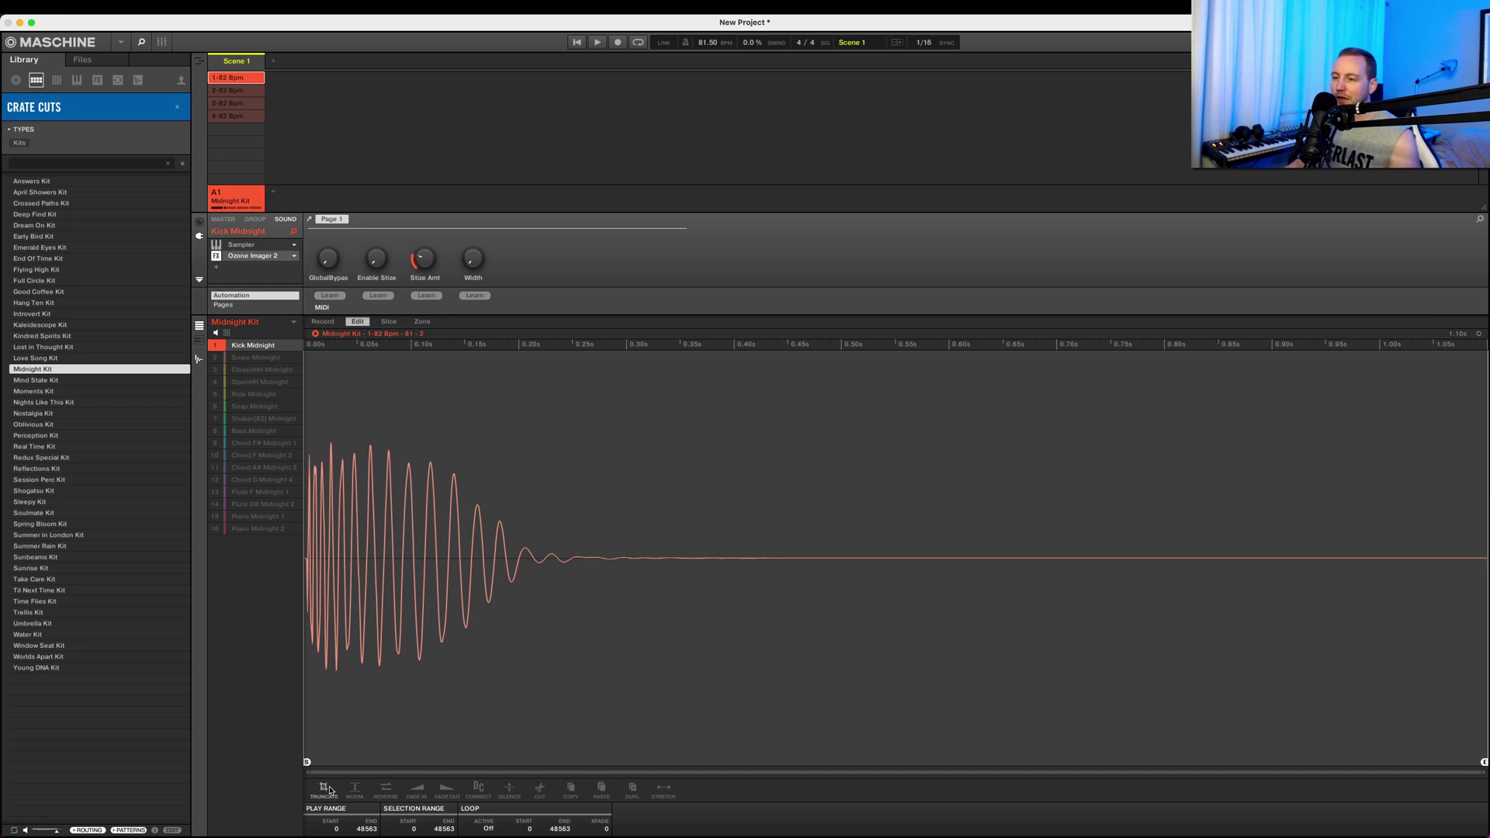
# Return to the pattern editor's drum grid showing all 16 sounds and start playback.
pyautogui.click(198, 339)
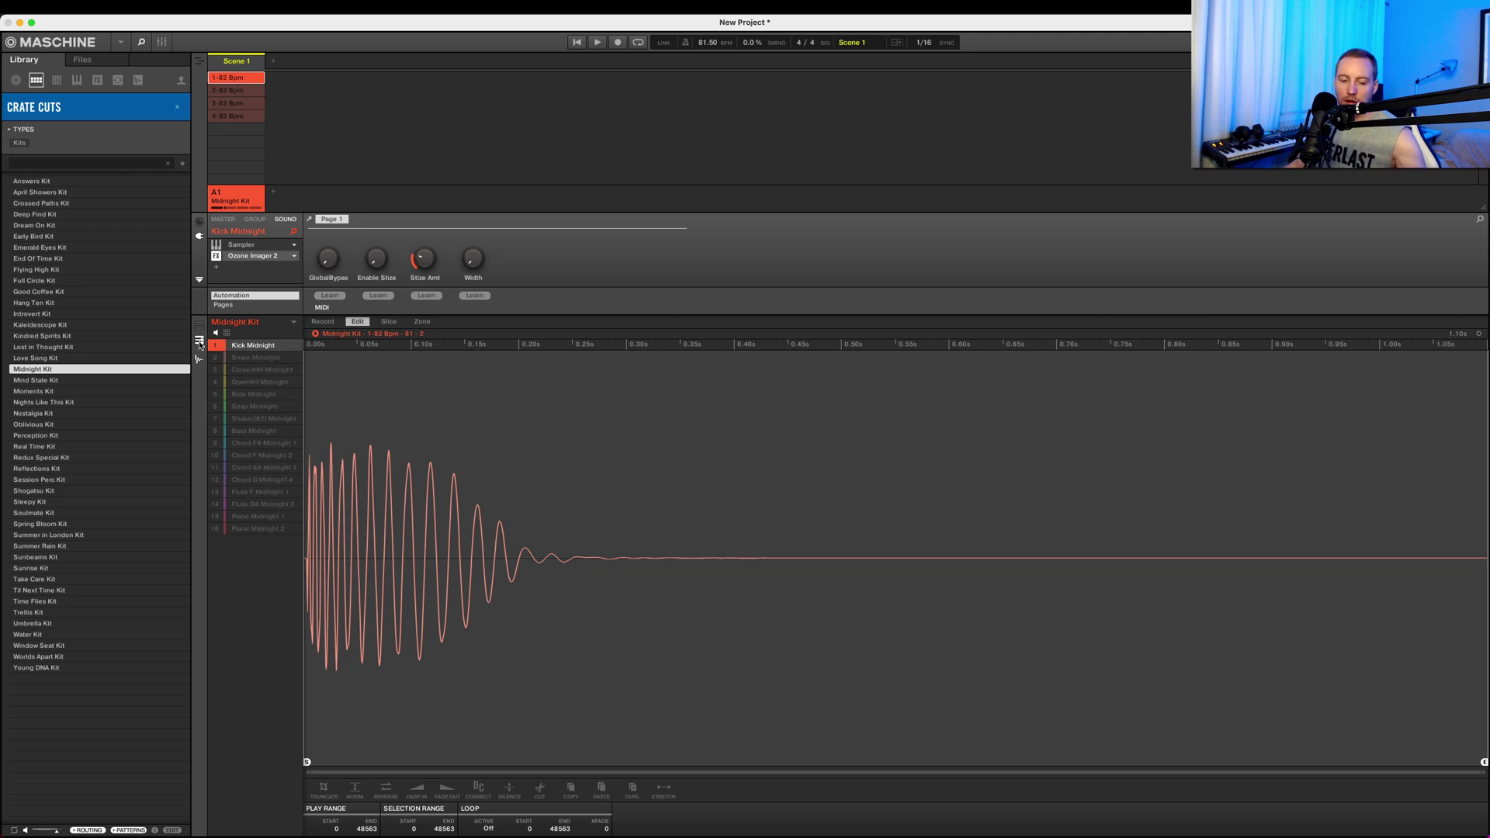
pyautogui.click(199, 341)
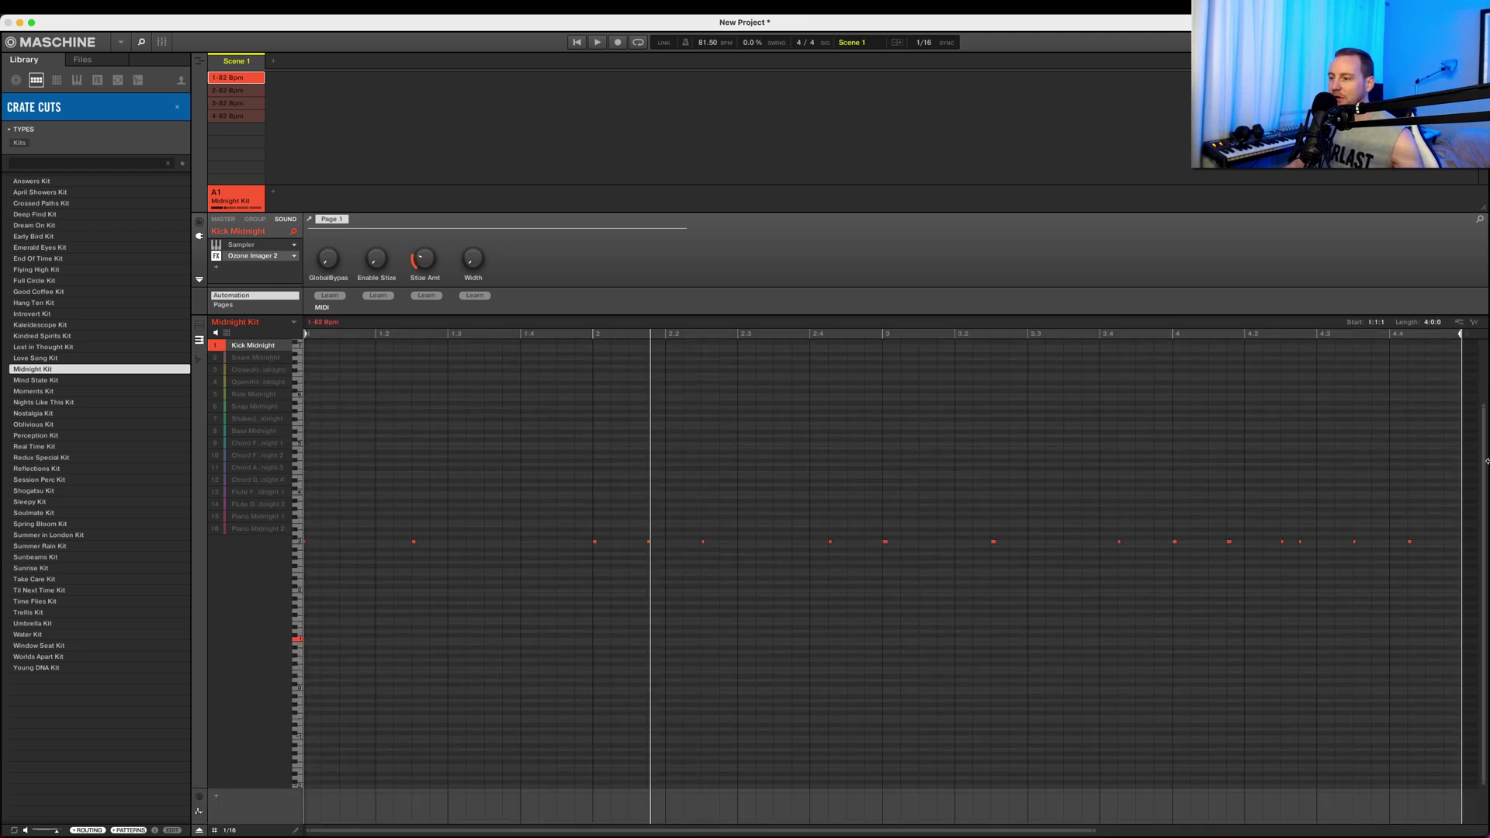
pyautogui.click(199, 326)
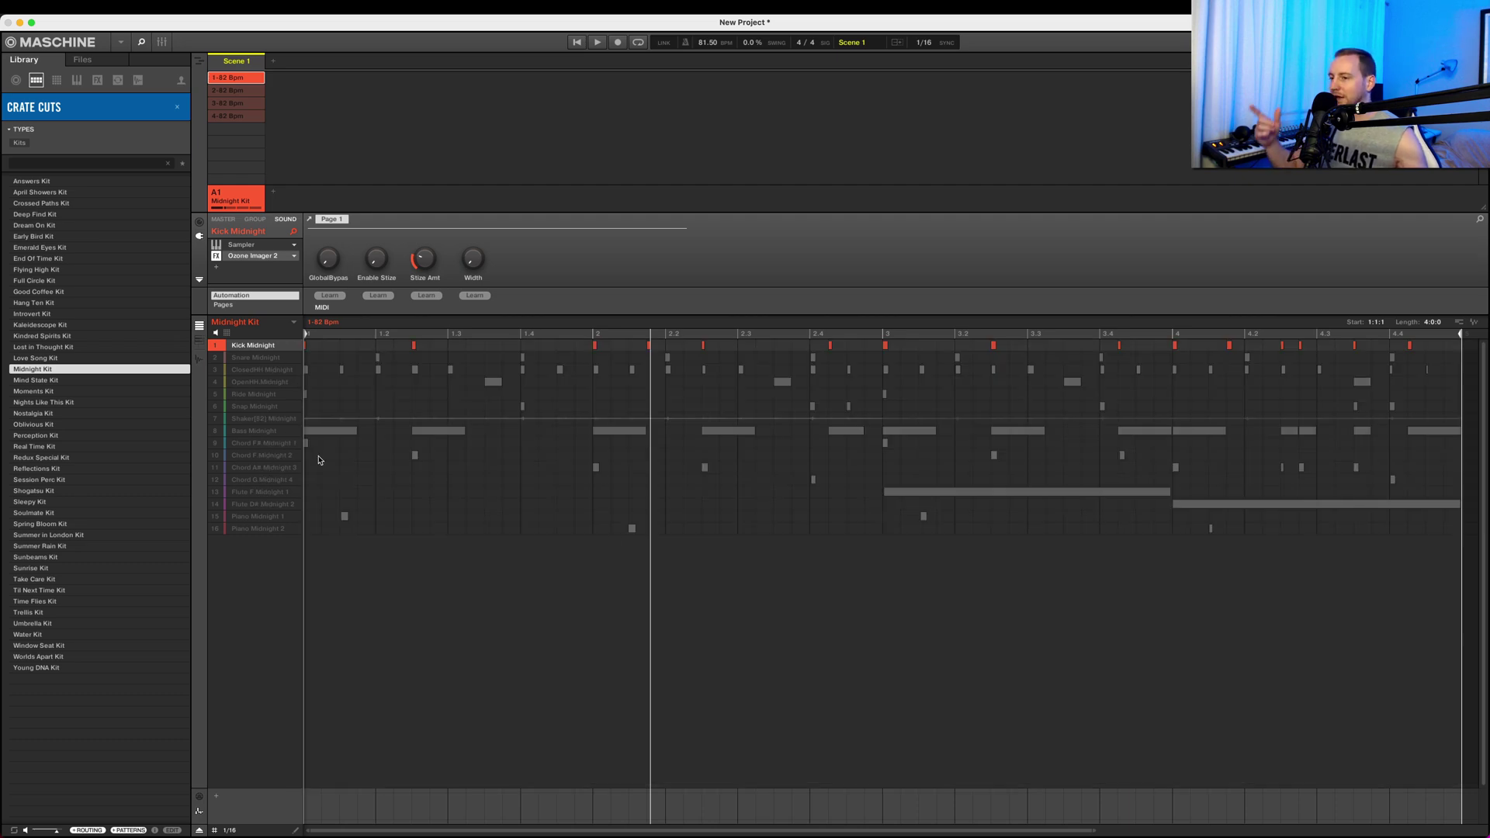
pyautogui.press('space')
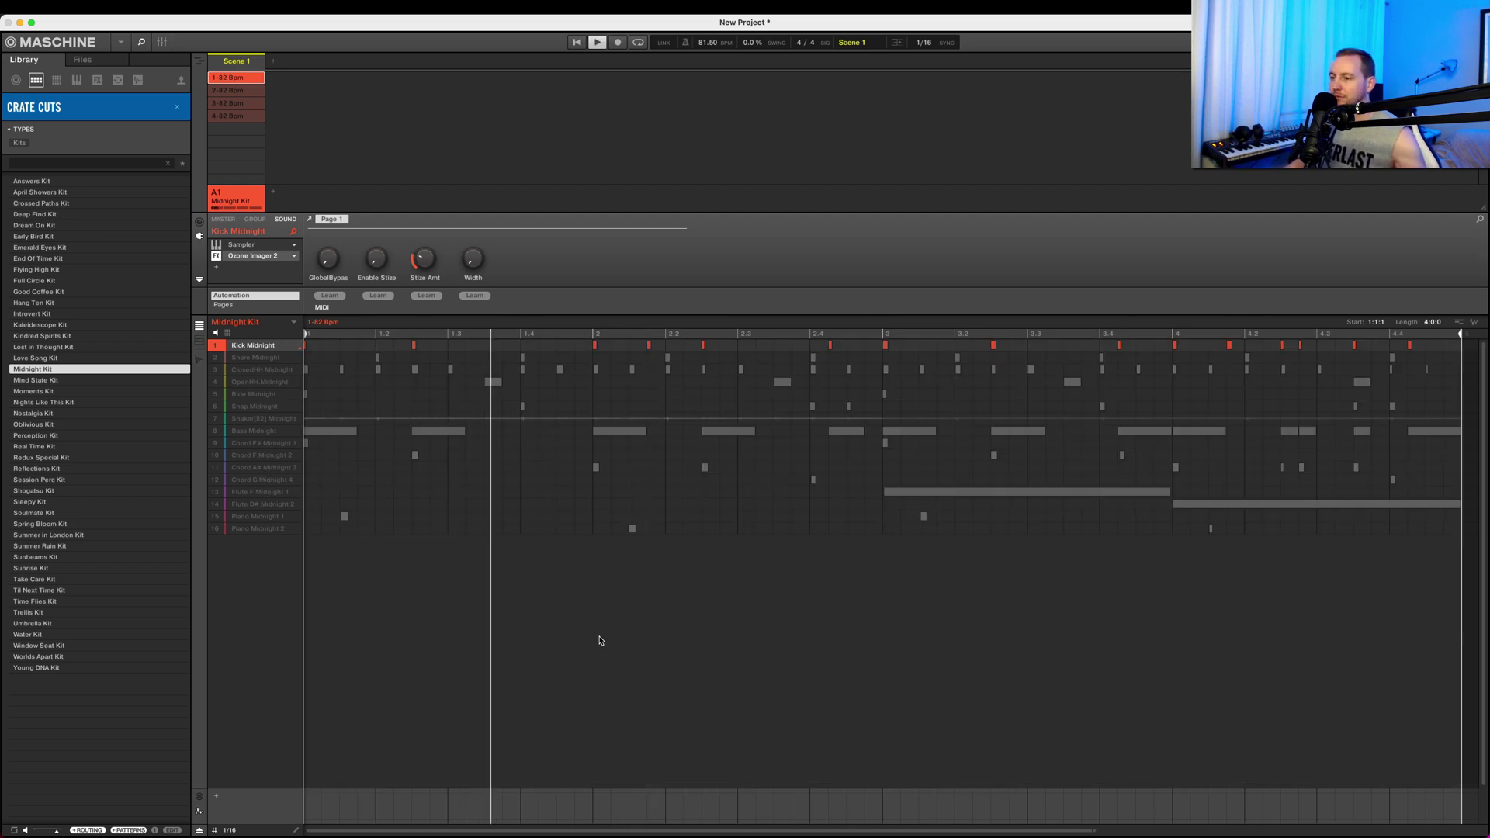
# Reopen the kick's Ozone Imager 2, reset Width from -100% to 0%, and stop playback.
pyautogui.click(248, 262)
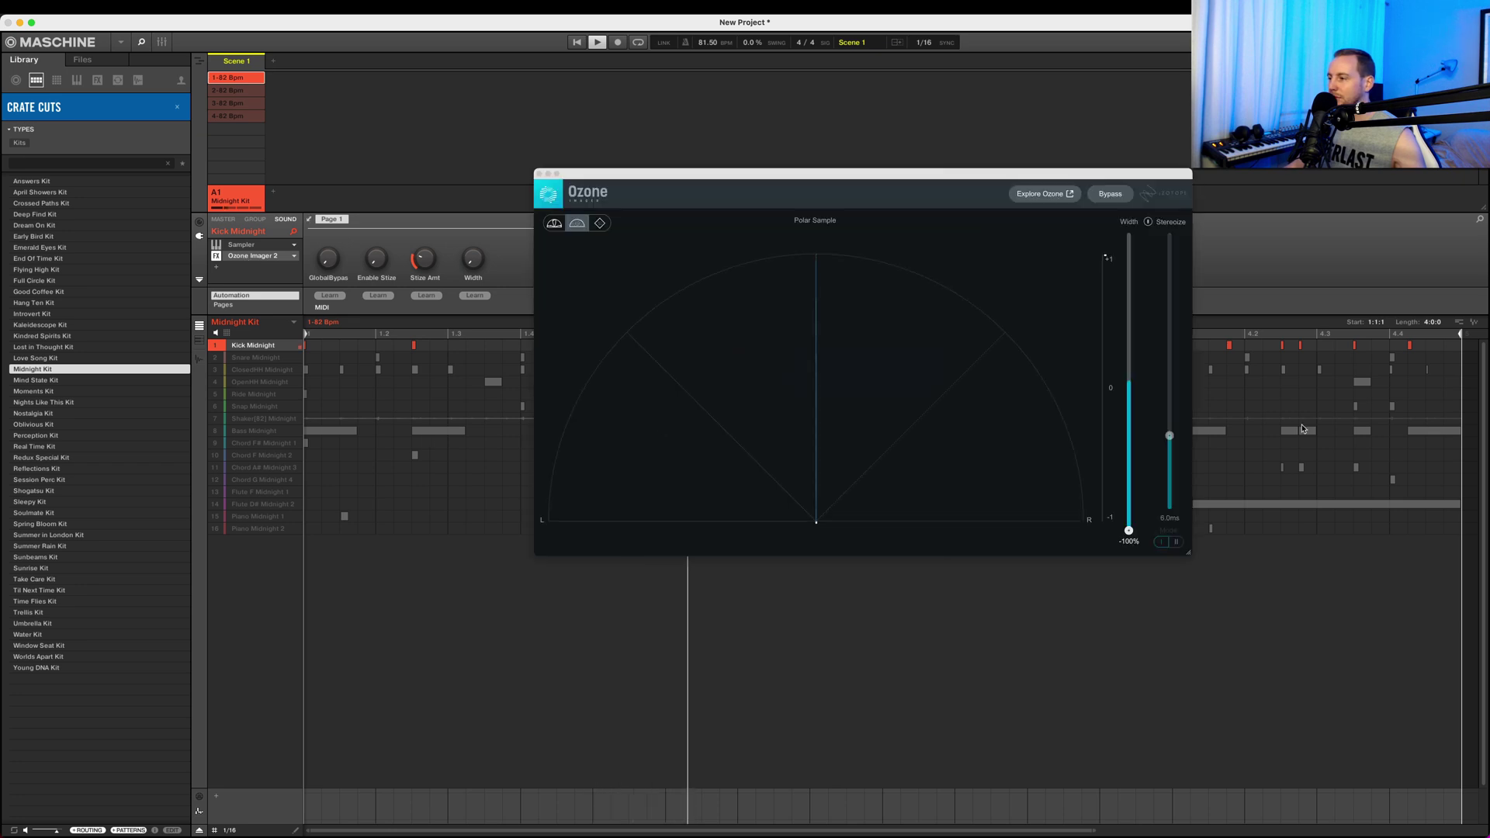
pyautogui.click(1129, 522)
pyautogui.doubleClick(1129, 522)
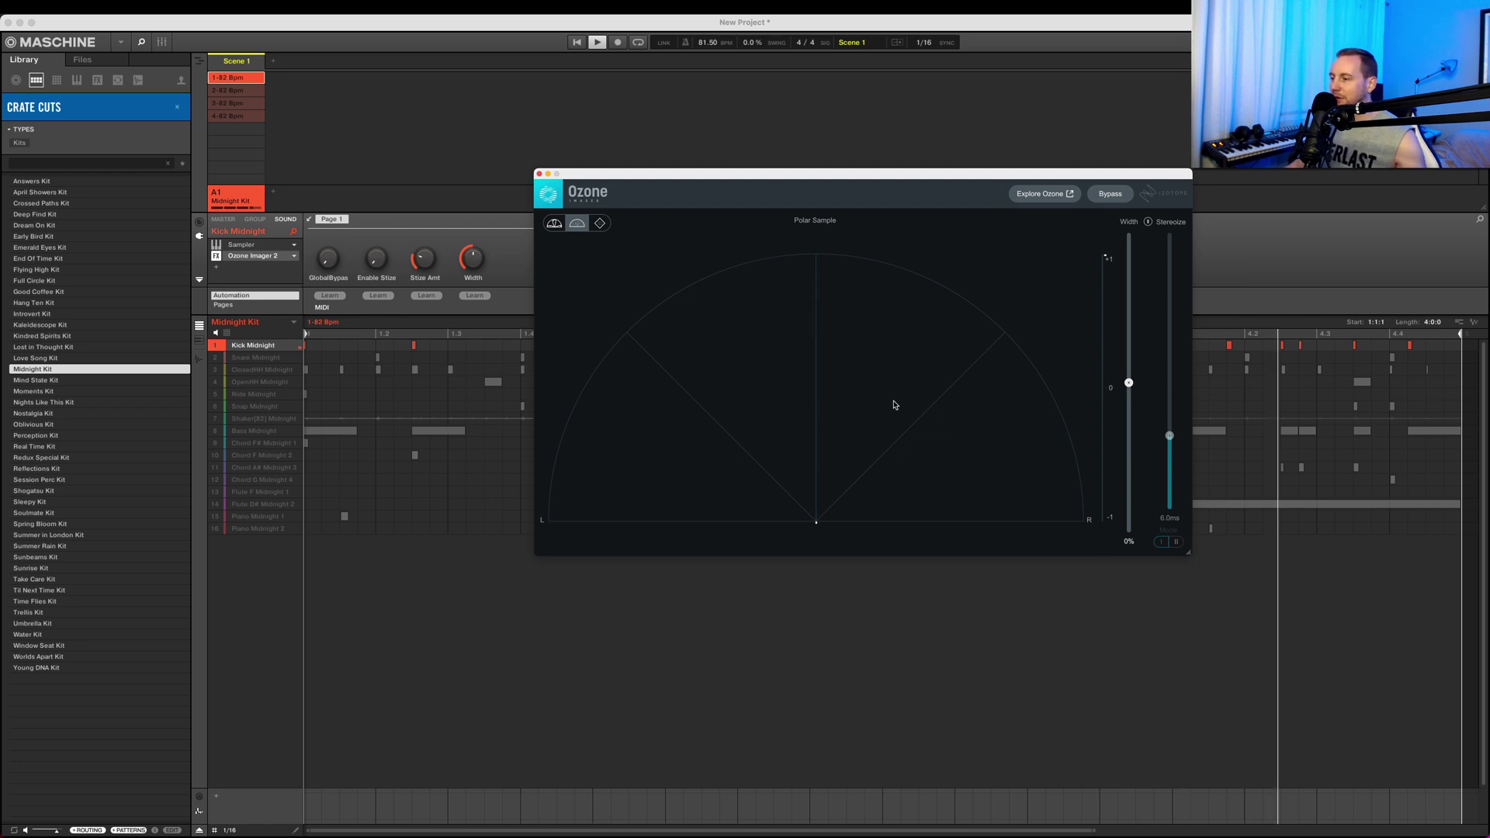
pyautogui.press('space')
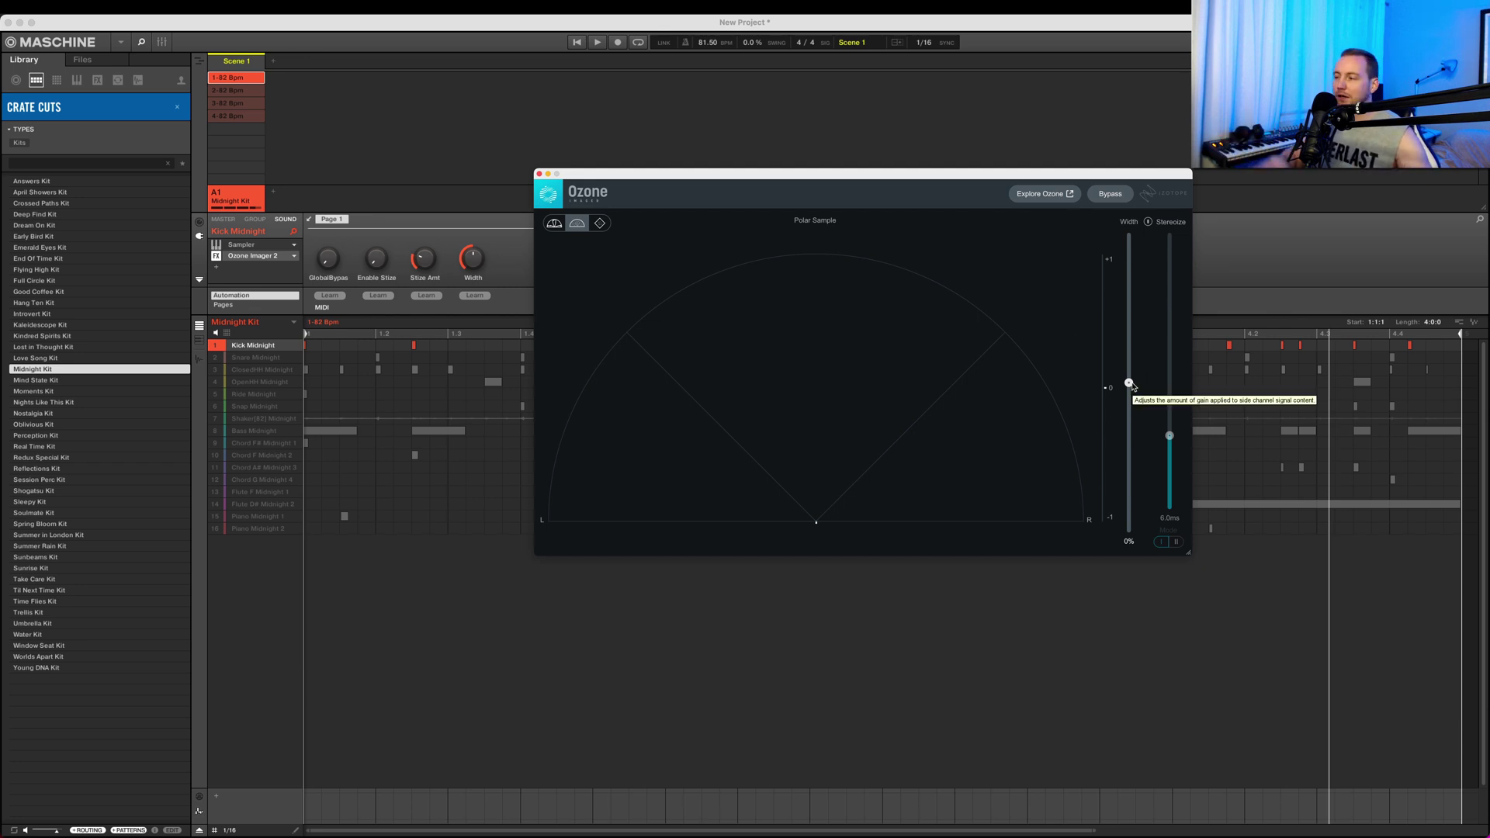
# Turn on Stereoize with a 20.0ms delay, close Ozone, and select Snare Midnight.
pyautogui.click(1147, 222)
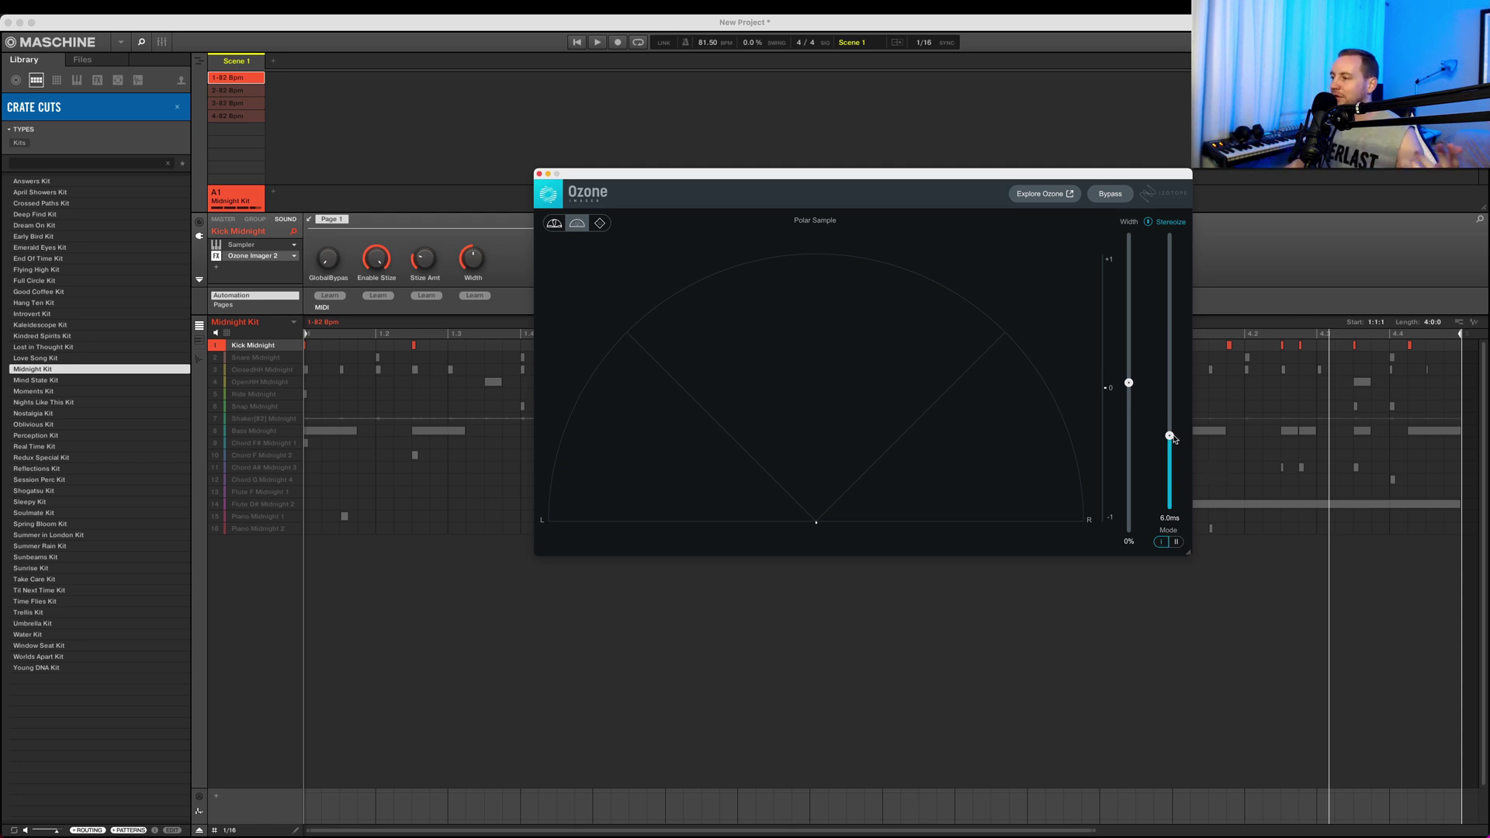
pyautogui.moveTo(1169, 436); pyautogui.dragTo(1164, 220)
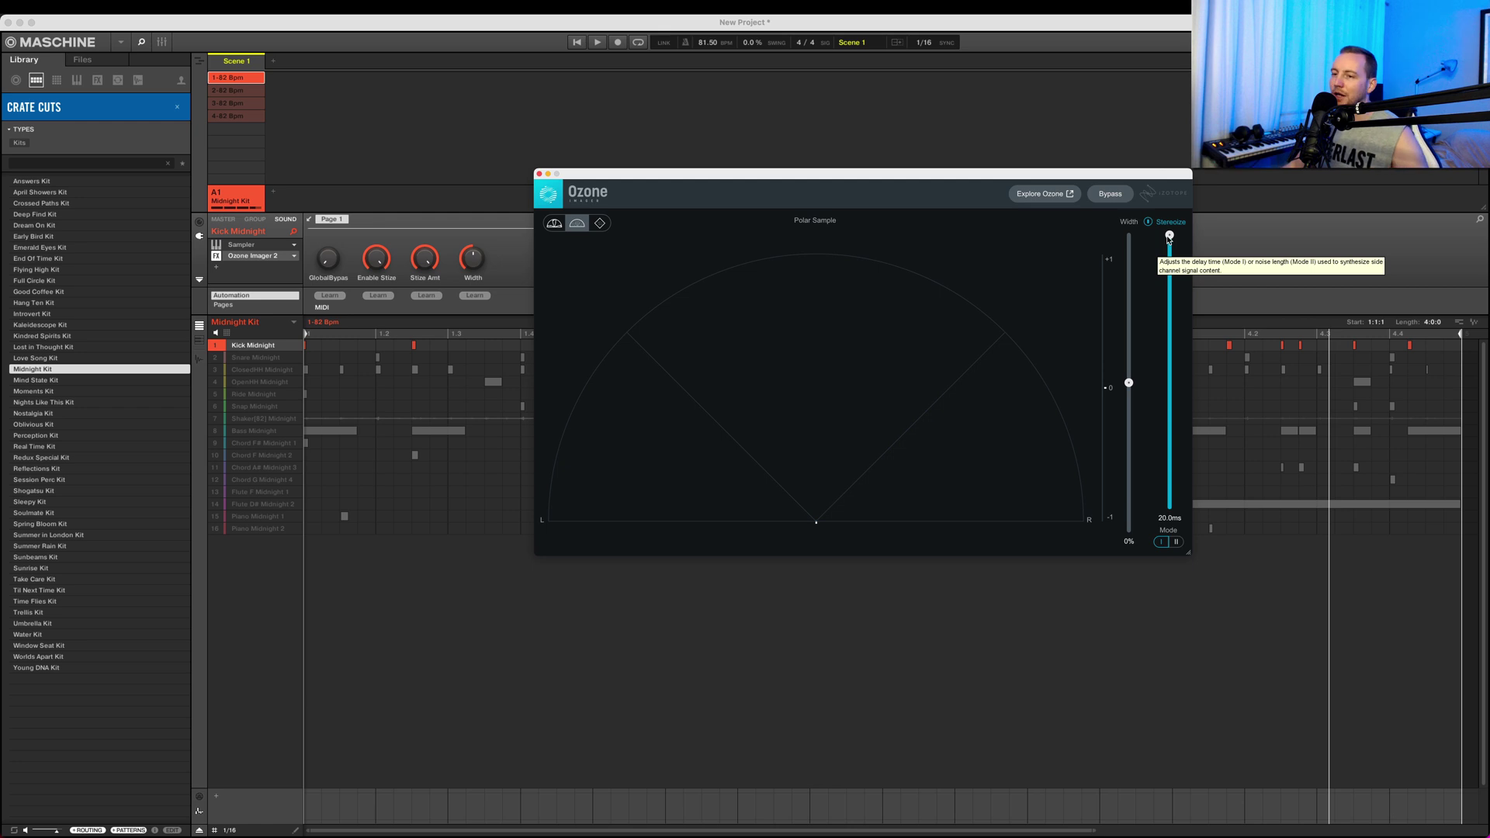
pyautogui.click(229, 363)
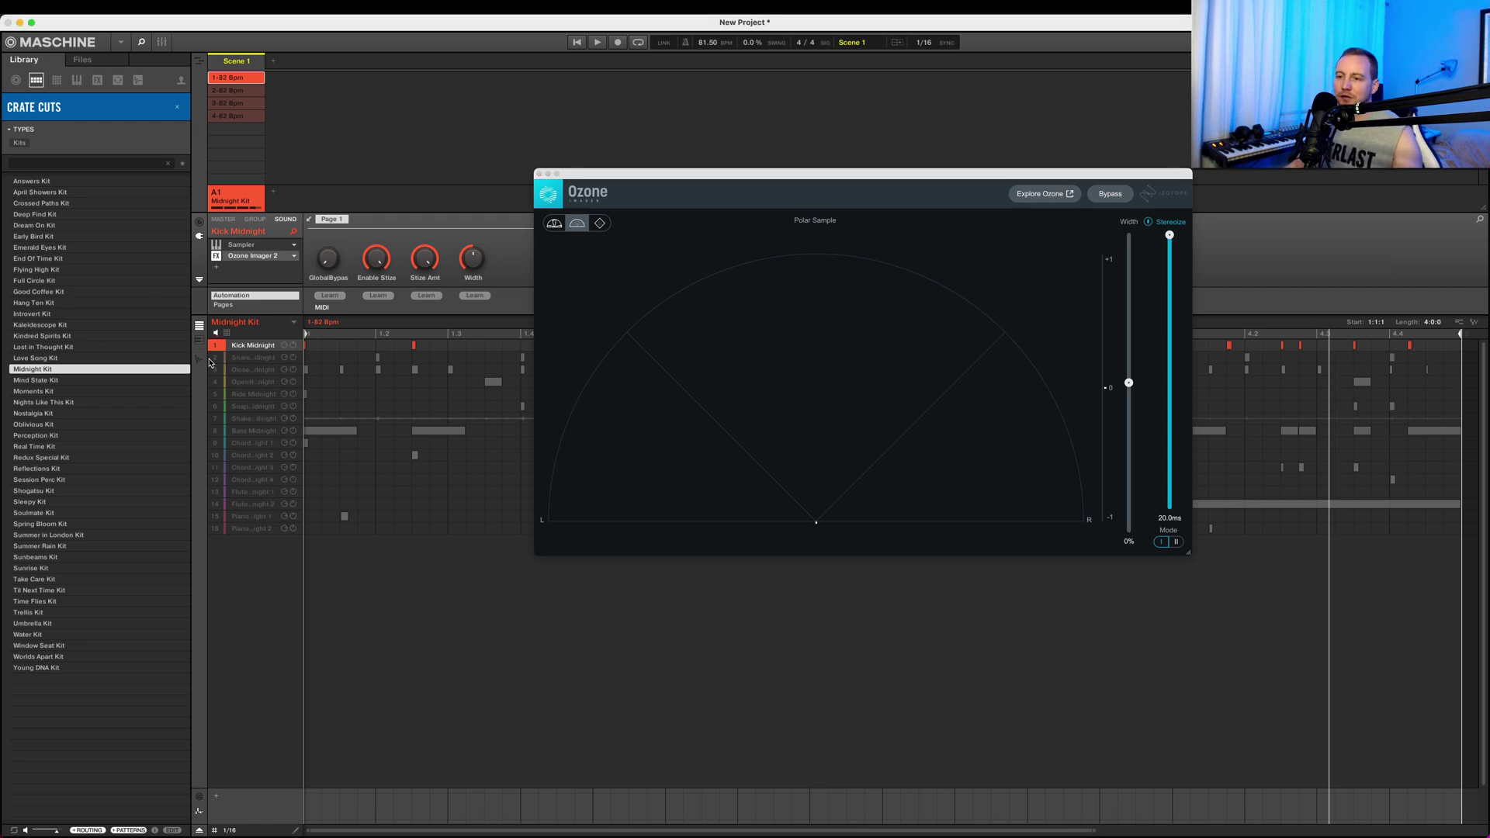
pyautogui.click(216, 360)
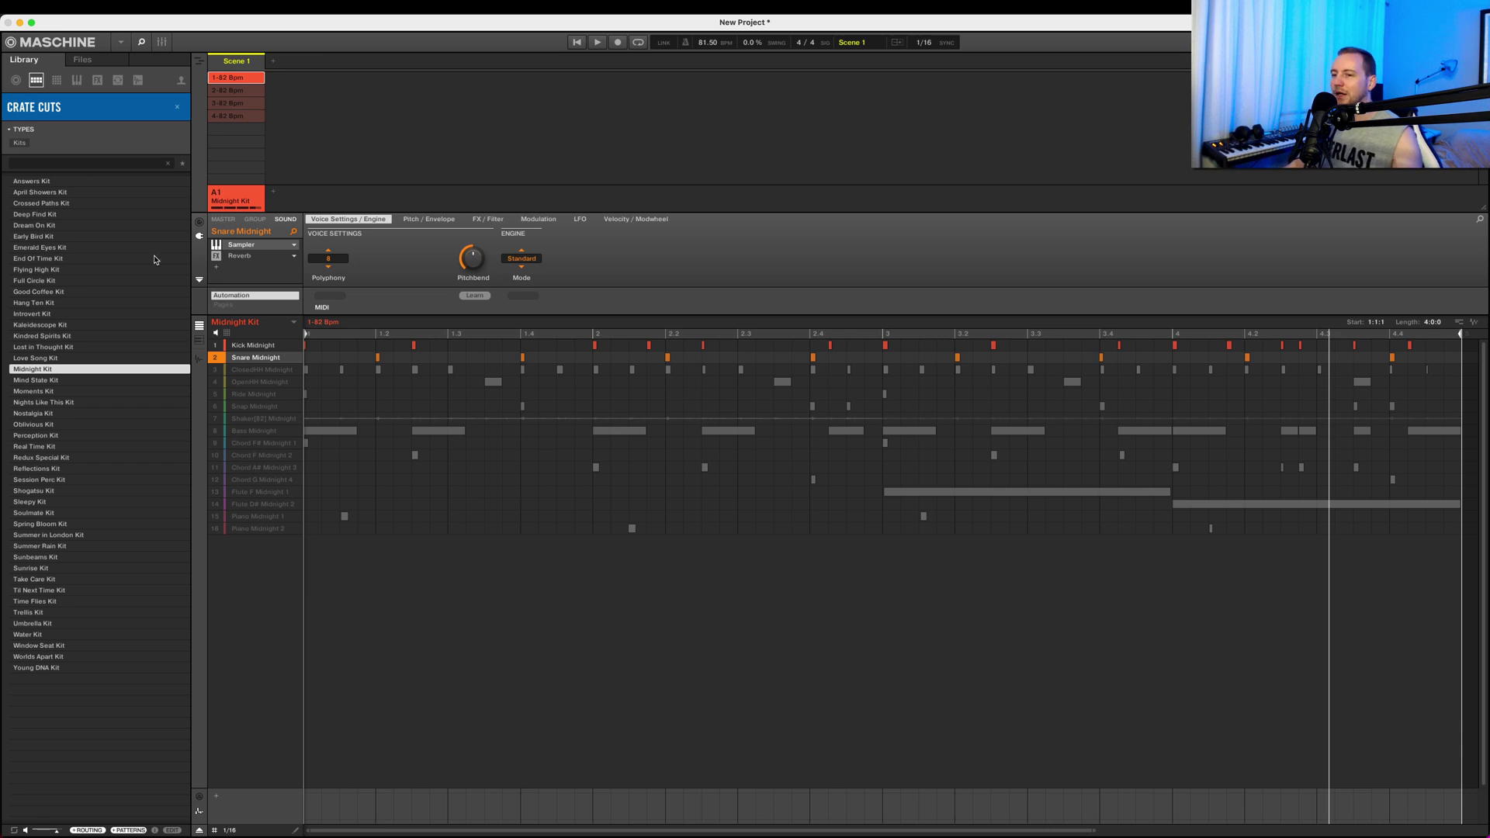
# Select Kick Midnight to bring back its Ozone Imager 2 window with Stereoize at 20.0ms.
pyautogui.click(254, 346)
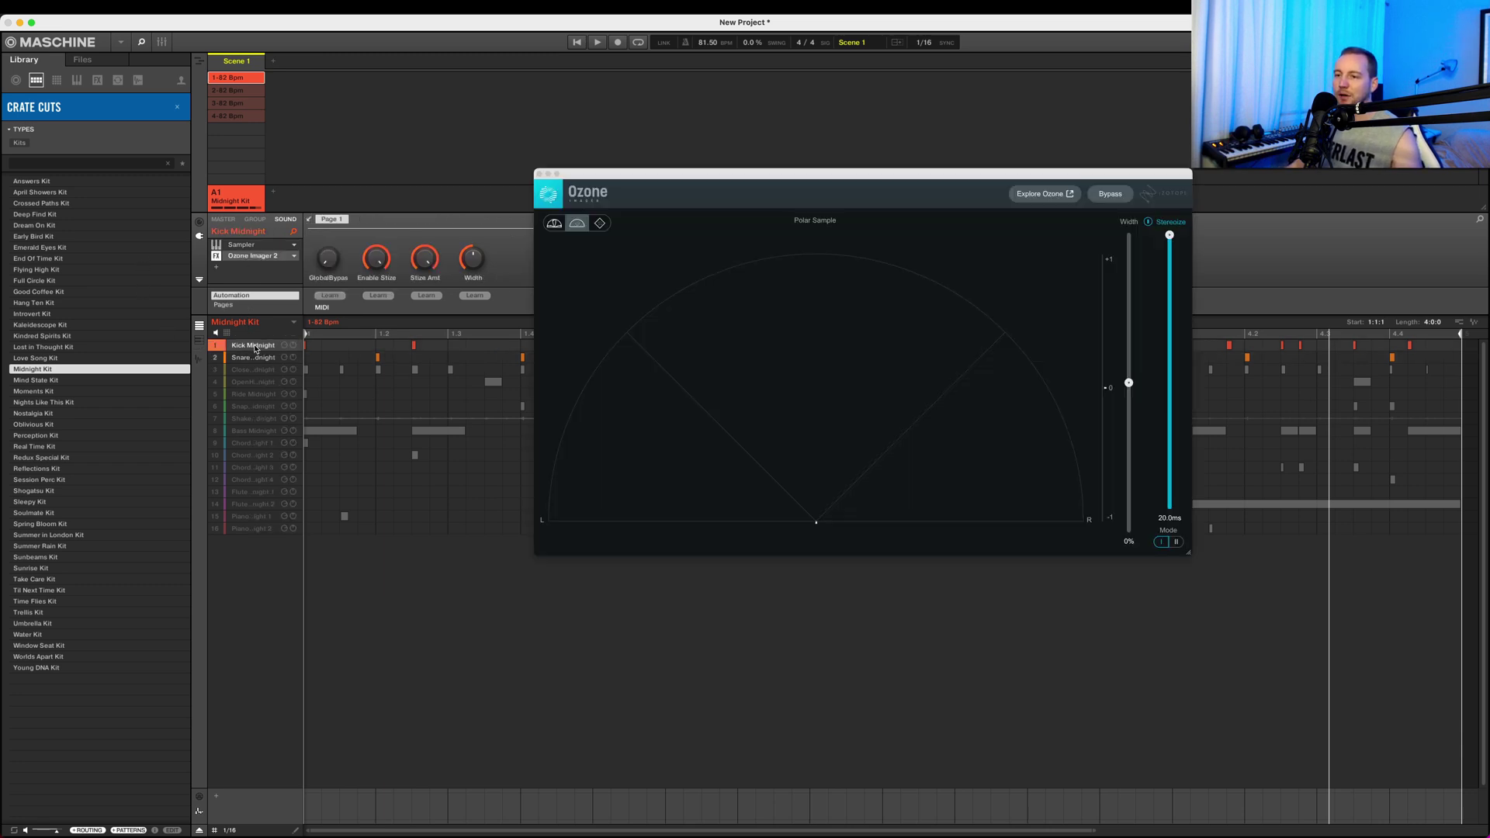